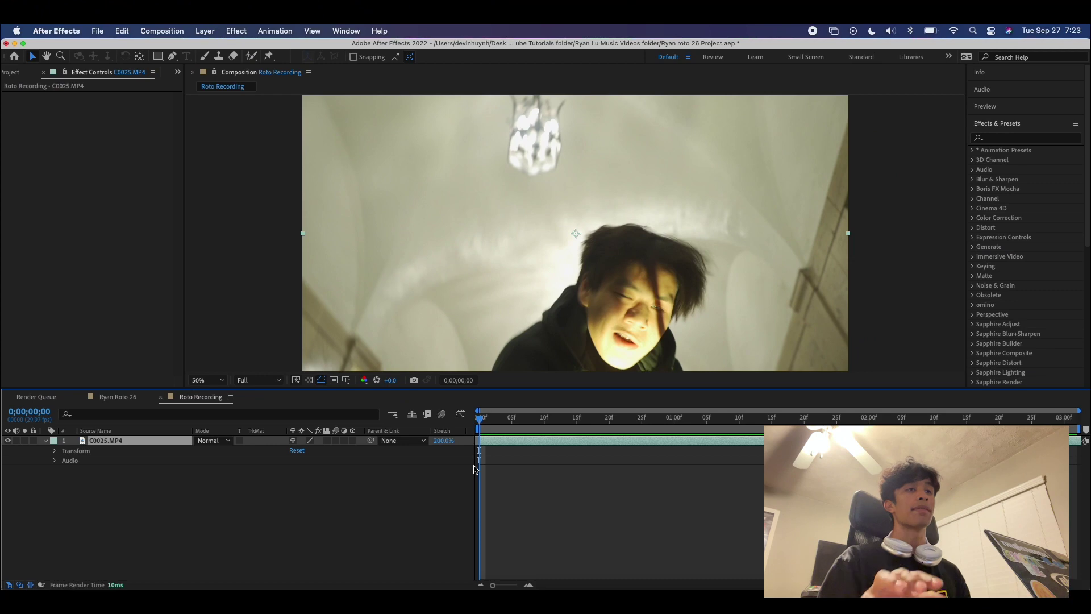
# Review the C0025.MP4 footage in the Roto Recording composition.
pyautogui.press('space')
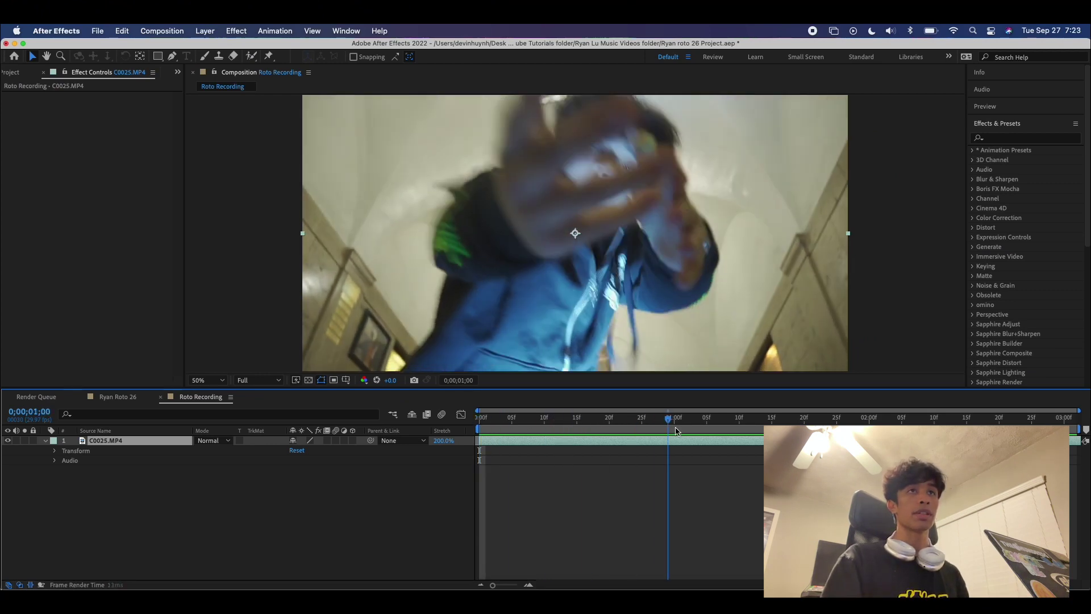
pyautogui.moveTo(882, 460); pyautogui.dragTo(734, 477)
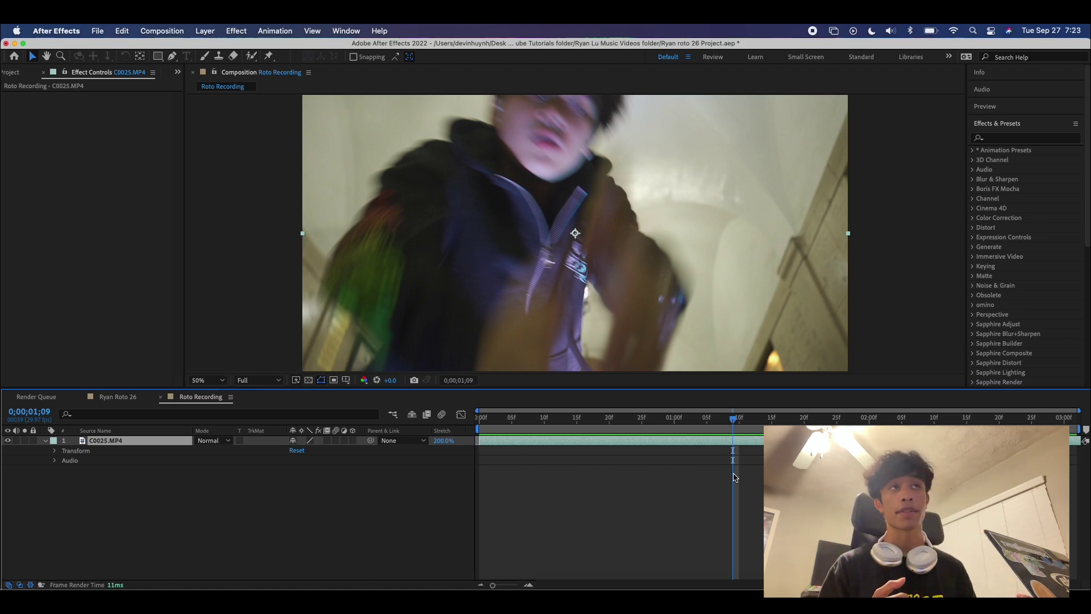
pyautogui.moveTo(733, 422); pyautogui.dragTo(564, 423)
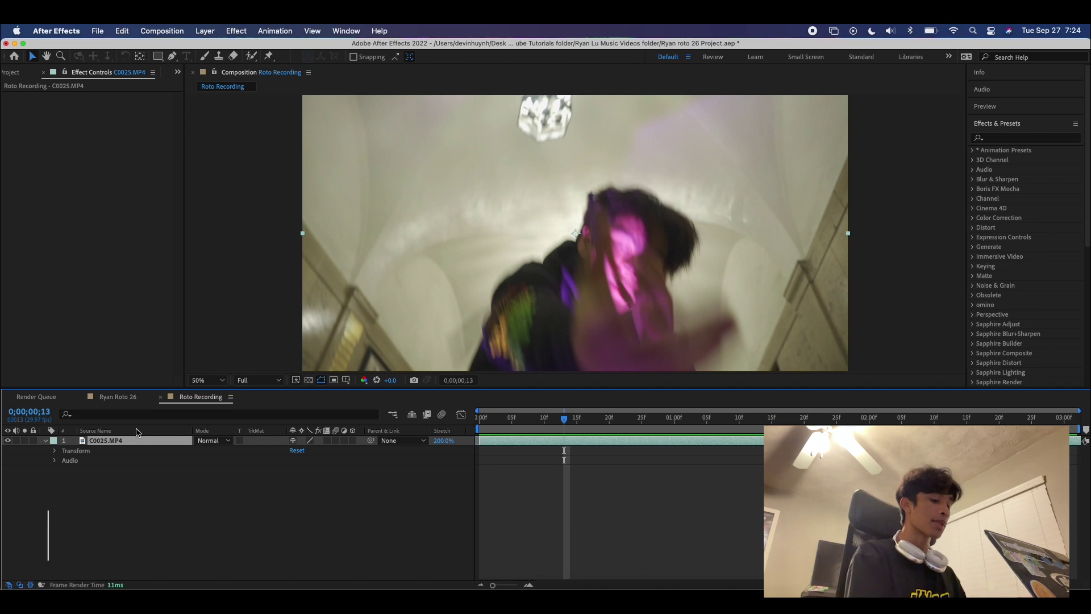
# Duplicate the C0025.MP4 layer and open the upper copy in its own Layer view at the first frame.
pyautogui.press('cmd+d')
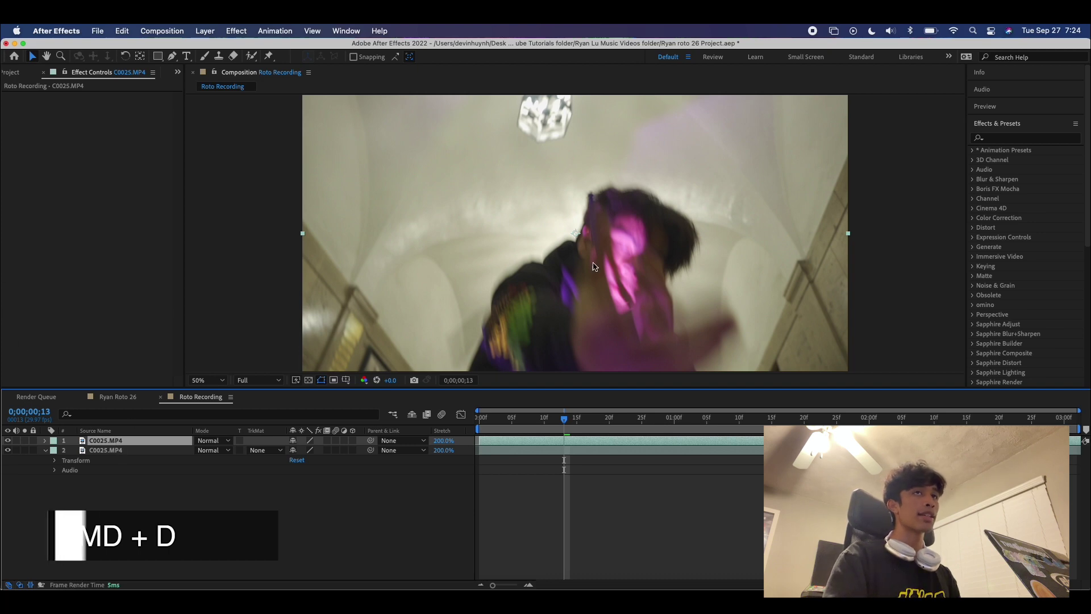
pyautogui.doubleClick(534, 302)
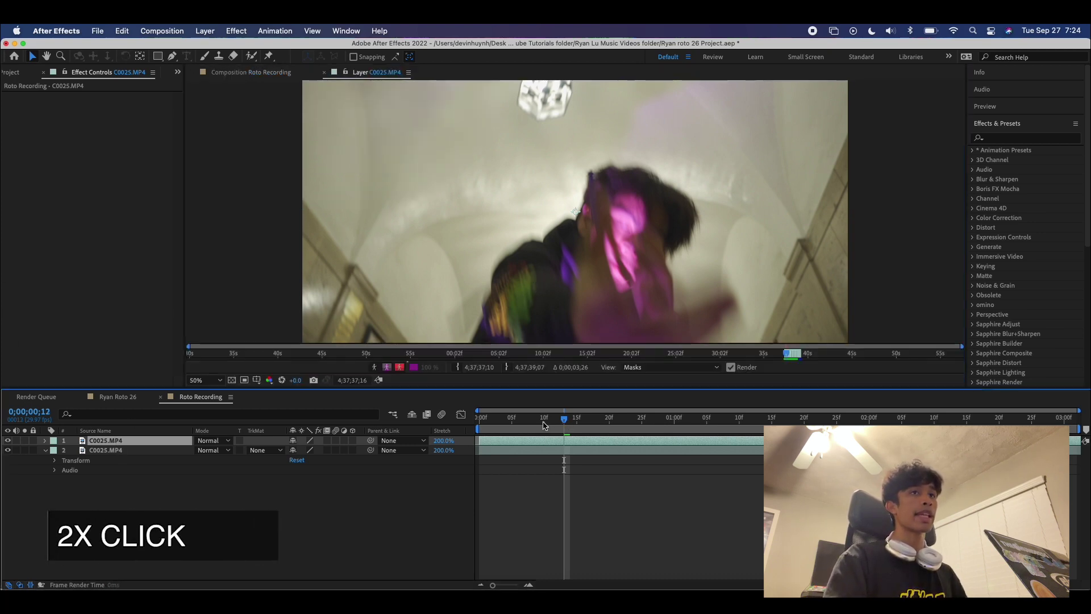
pyautogui.press('Home')
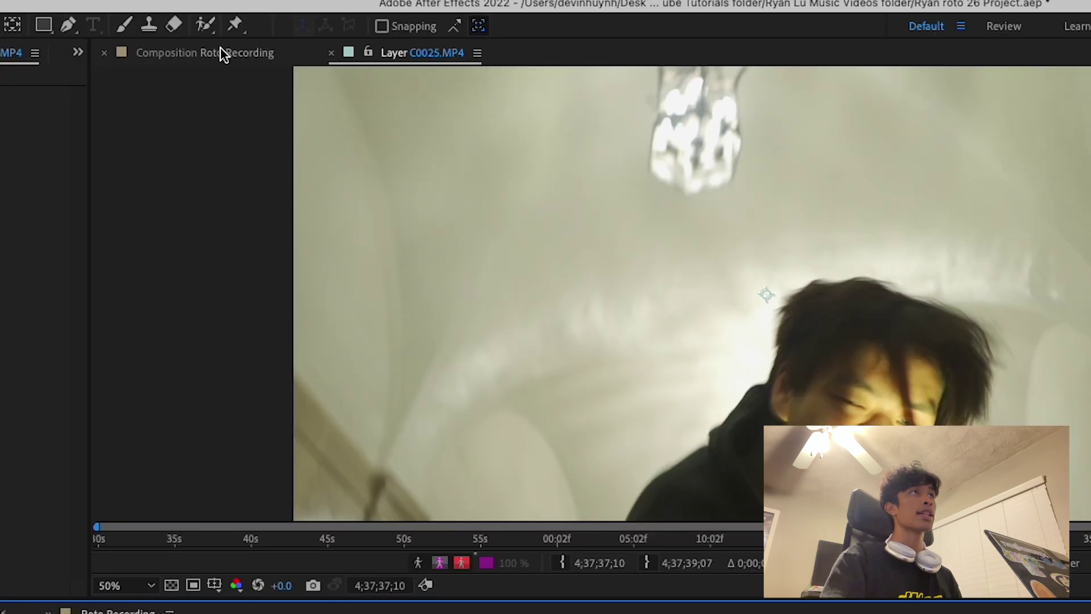
# Mark the performer as foreground with the Roto Brush on the first frame of the upper C0025.MP4 copy.
pyautogui.click(244, 71)
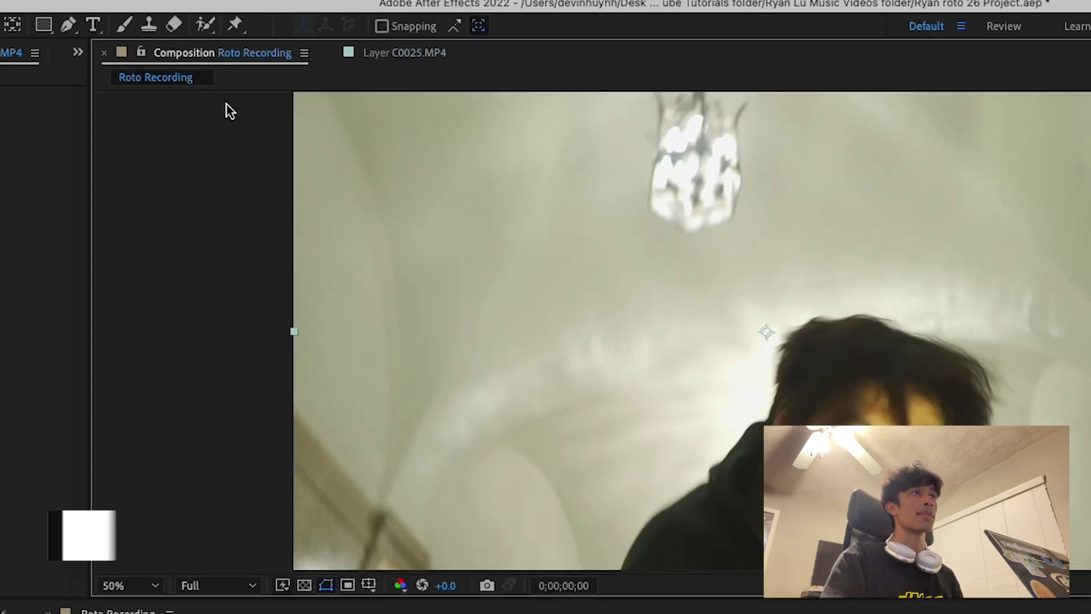
pyautogui.doubleClick(644, 389)
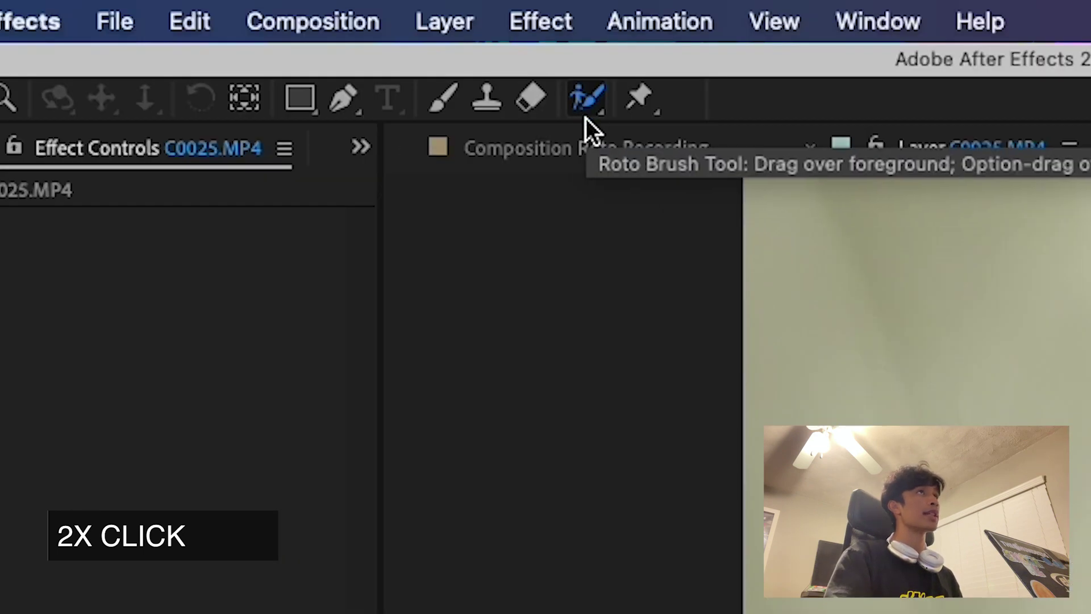
pyautogui.click(252, 59)
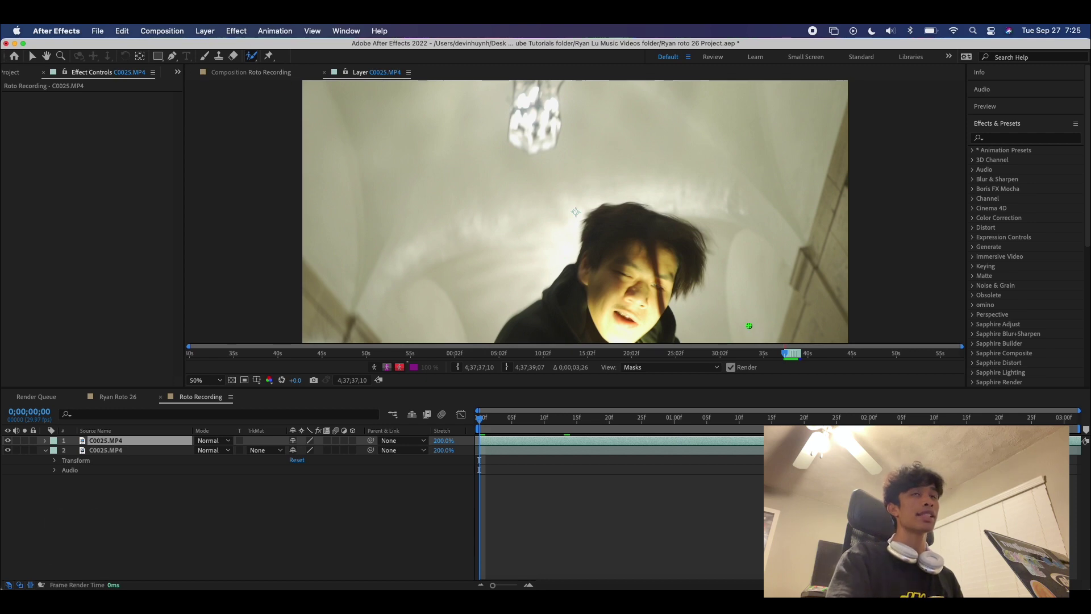
pyautogui.moveTo(611, 238); pyautogui.dragTo(623, 234)
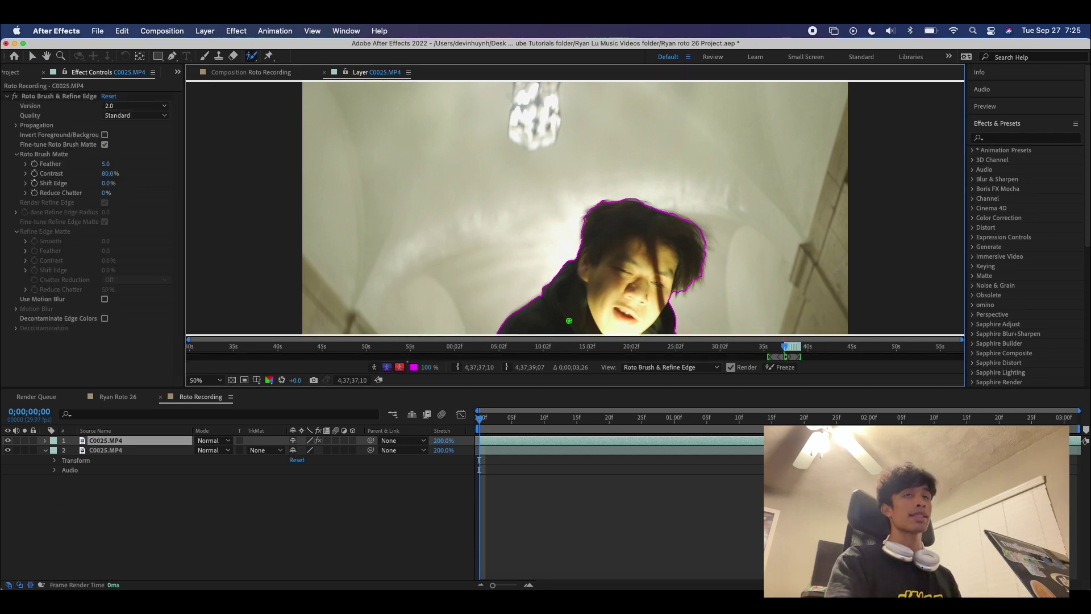
# Propagate the roto selection to 0;00;01;06 and remove the background area below the performer's arm from it.
pyautogui.moveTo(481, 421); pyautogui.dragTo(498, 422)
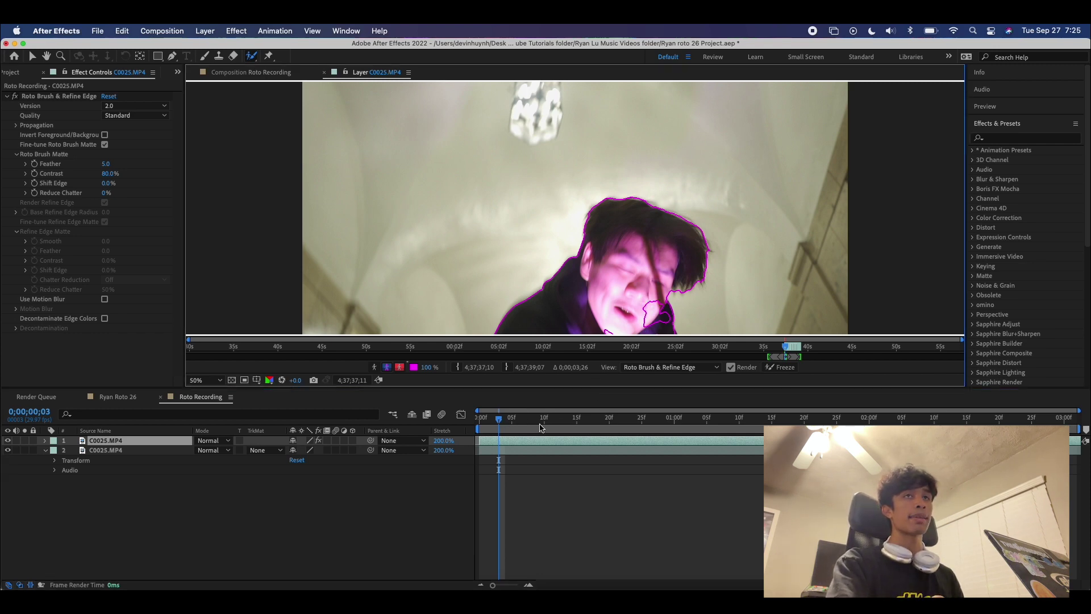
pyautogui.moveTo(501, 422); pyautogui.dragTo(717, 426)
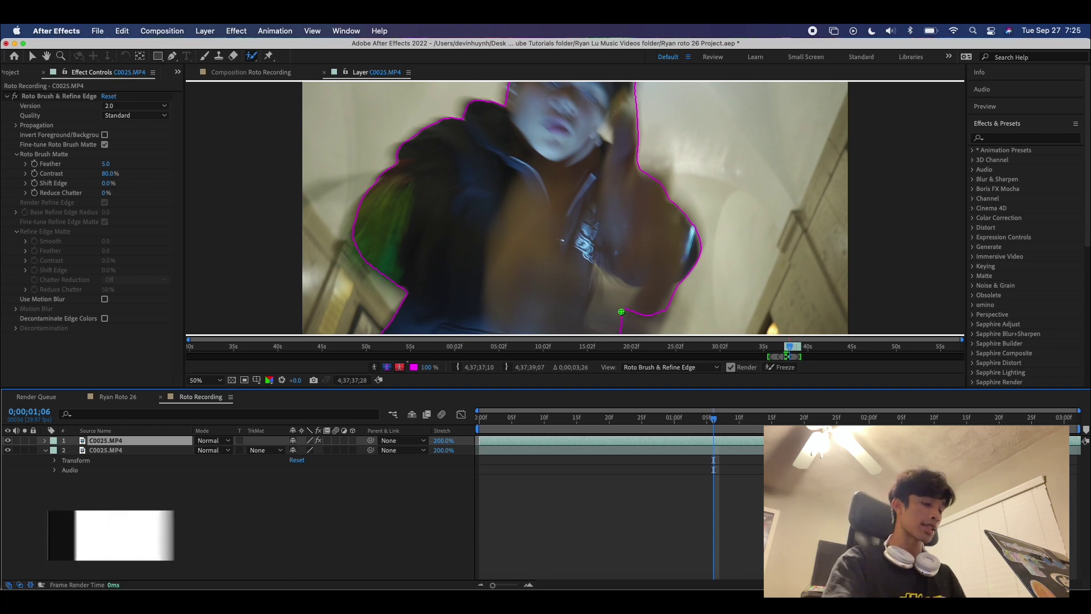
pyautogui.moveTo(648, 311); pyautogui.dragTo(610, 290)
pyautogui.moveTo(600, 335); pyautogui.dragTo(600, 337)
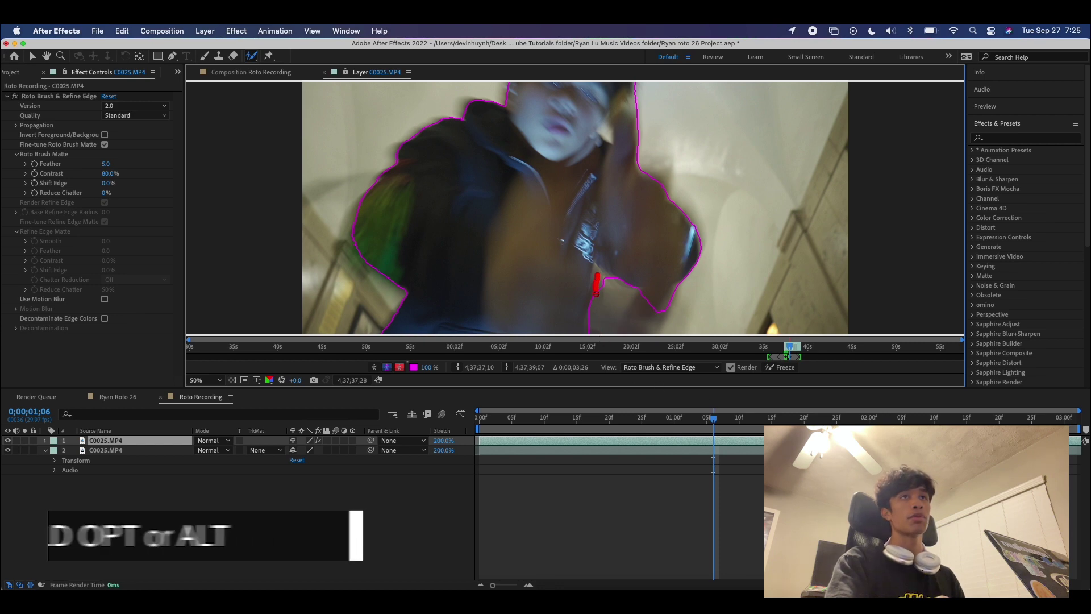
# Propagate the roto selection to the end of the clip at 0;00;03;25 and freeze it.
pyautogui.moveTo(713, 418); pyautogui.dragTo(1088, 433)
pyautogui.press(',')
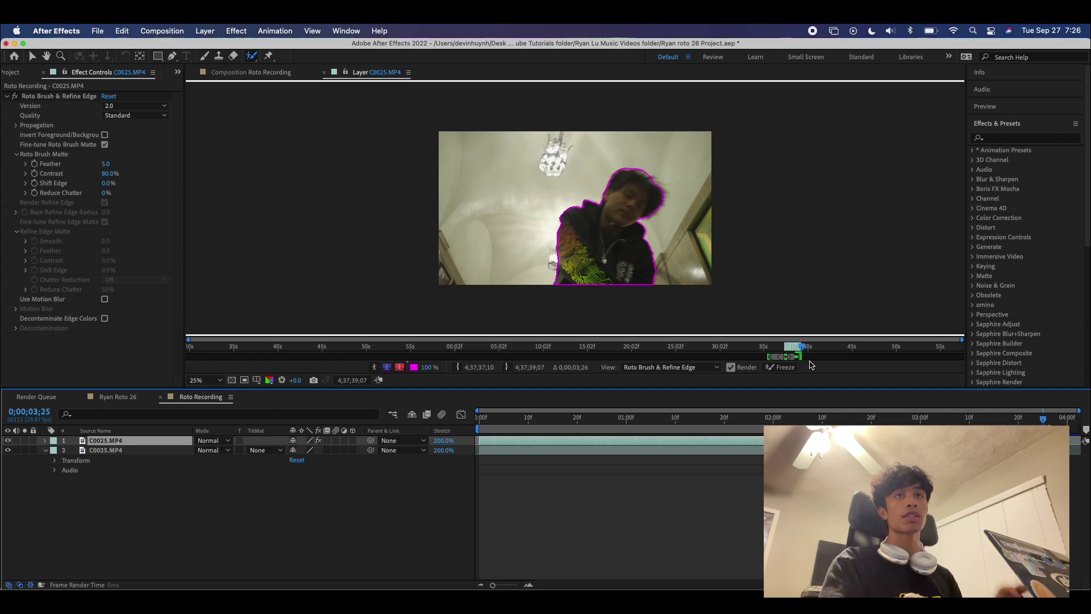
pyautogui.click(772, 368)
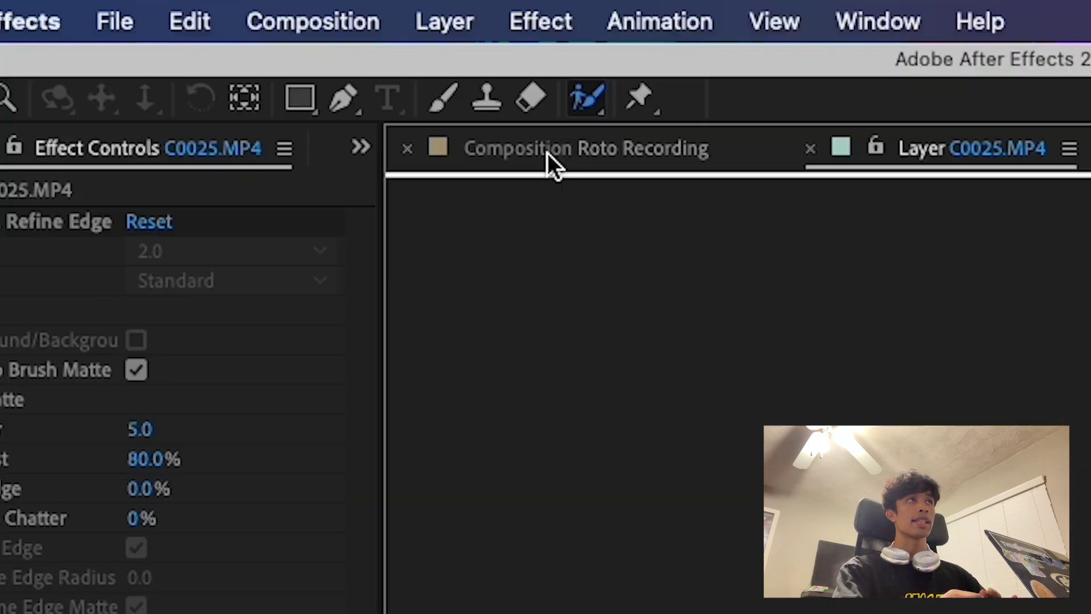
# Hide the lower layer in the composition and set the cutout's Roto Brush Matte Feather to 17.7 and Shift Edge to -55%.
pyautogui.click(238, 77)
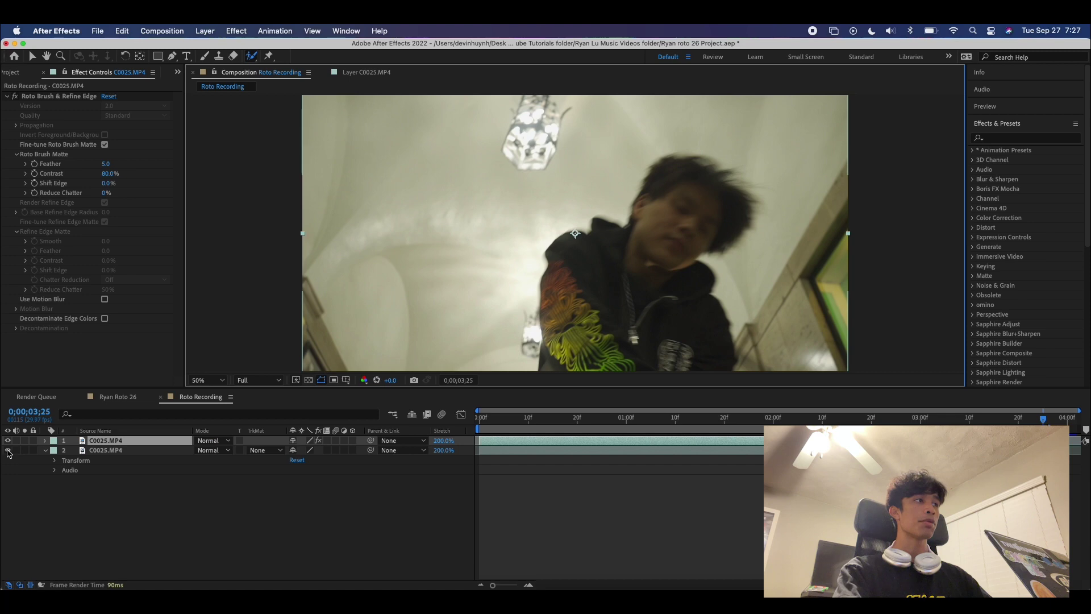
pyautogui.click(8, 450)
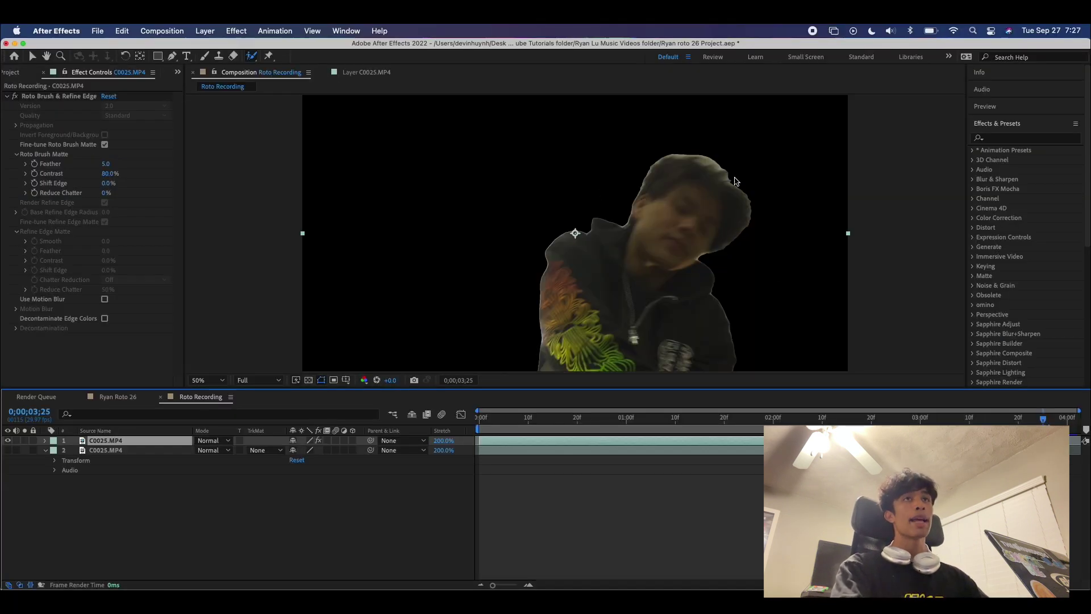
pyautogui.moveTo(108, 166)
pyautogui.mouseDown()
pyautogui.moveTo(119, 165)
pyautogui.moveTo(103, 186)
pyautogui.moveTo(70, 187)
pyautogui.mouseUp()
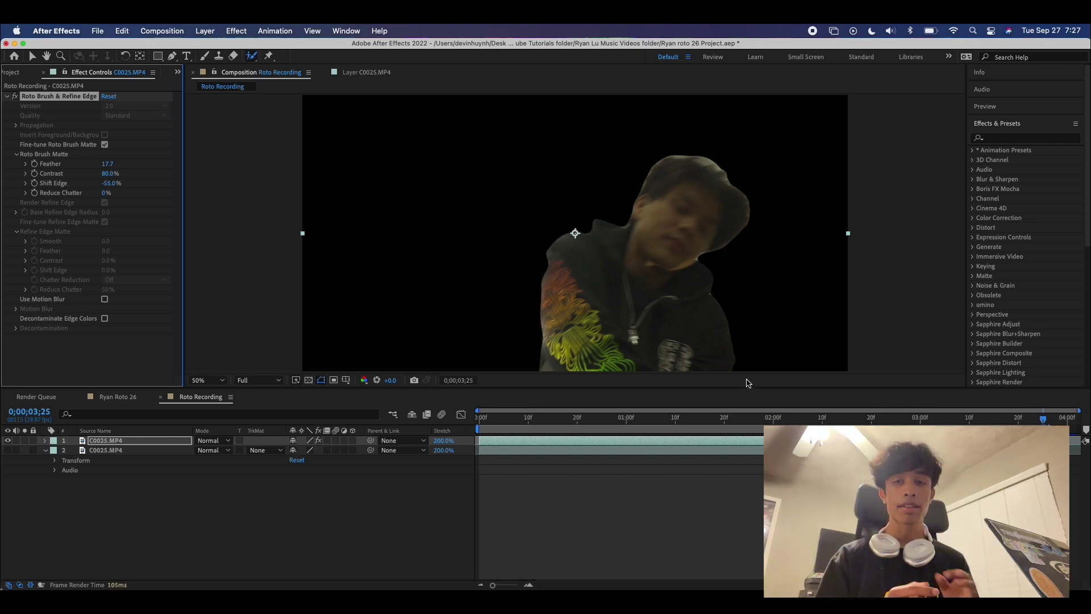
# Apply the Turbulent Displace effect to the lower C0025.MP4 layer and hide the roto copy above it.
pyautogui.click(1019, 138)
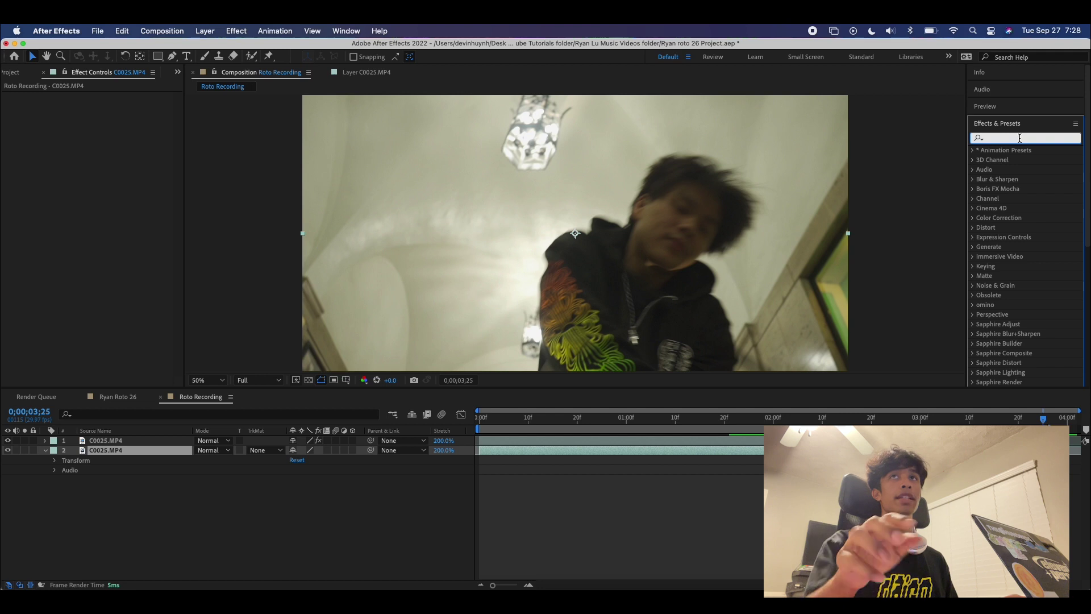
pyautogui.write('turb')
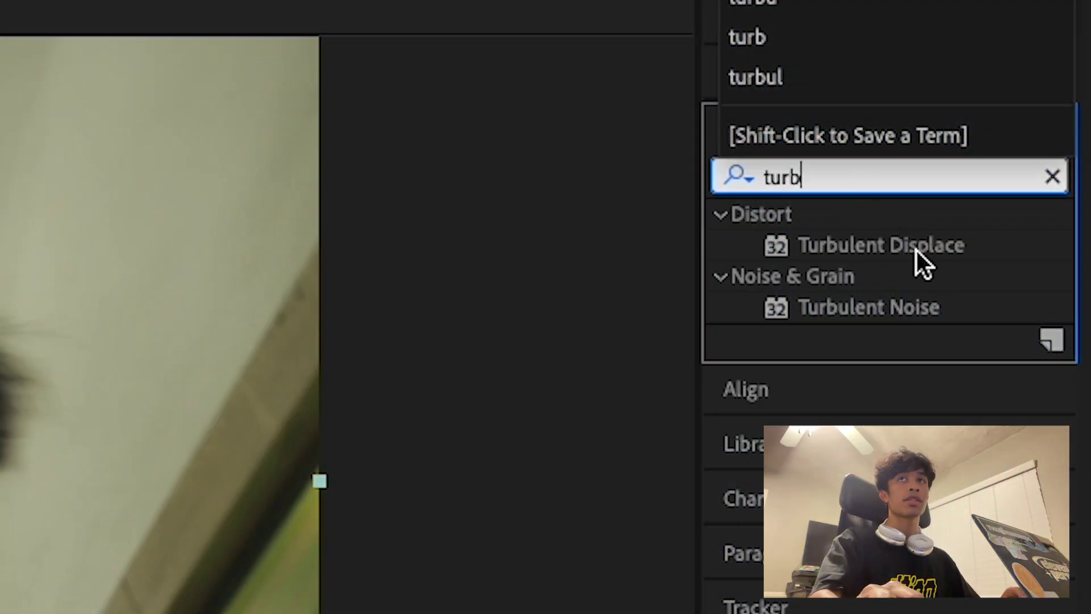
pyautogui.moveTo(916, 251); pyautogui.dragTo(151, 451)
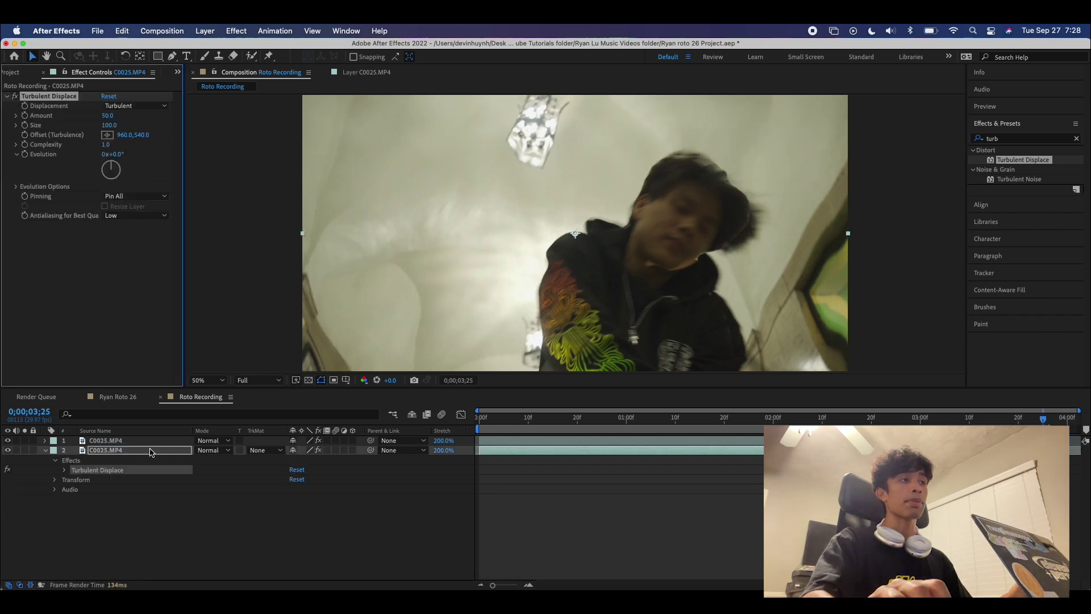
pyautogui.click(9, 441)
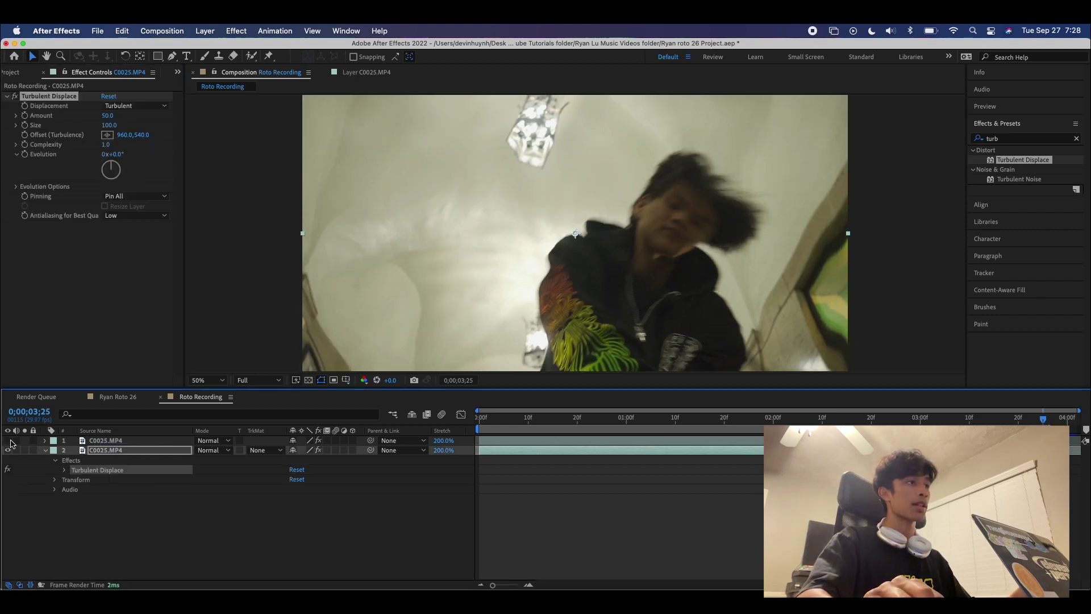
# Set Turbulent Displace to Amount 497, Size 27 and Complexity 1.3, and preview the distortion.
pyautogui.moveTo(1042, 423); pyautogui.dragTo(503, 412)
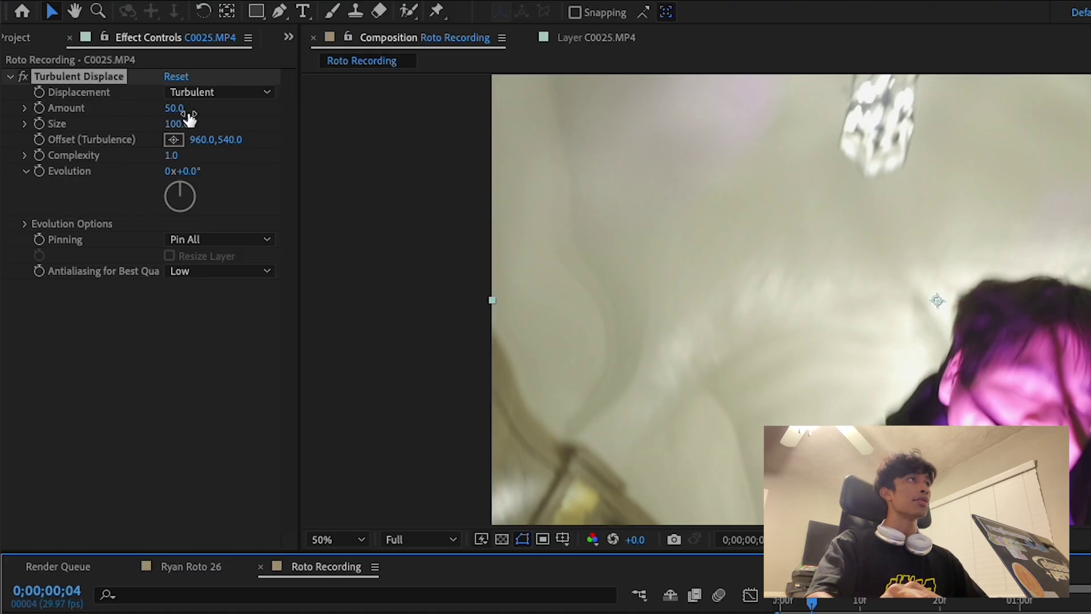
pyautogui.moveTo(174, 108); pyautogui.dragTo(456, 187)
pyautogui.moveTo(177, 124); pyautogui.dragTo(355, 180)
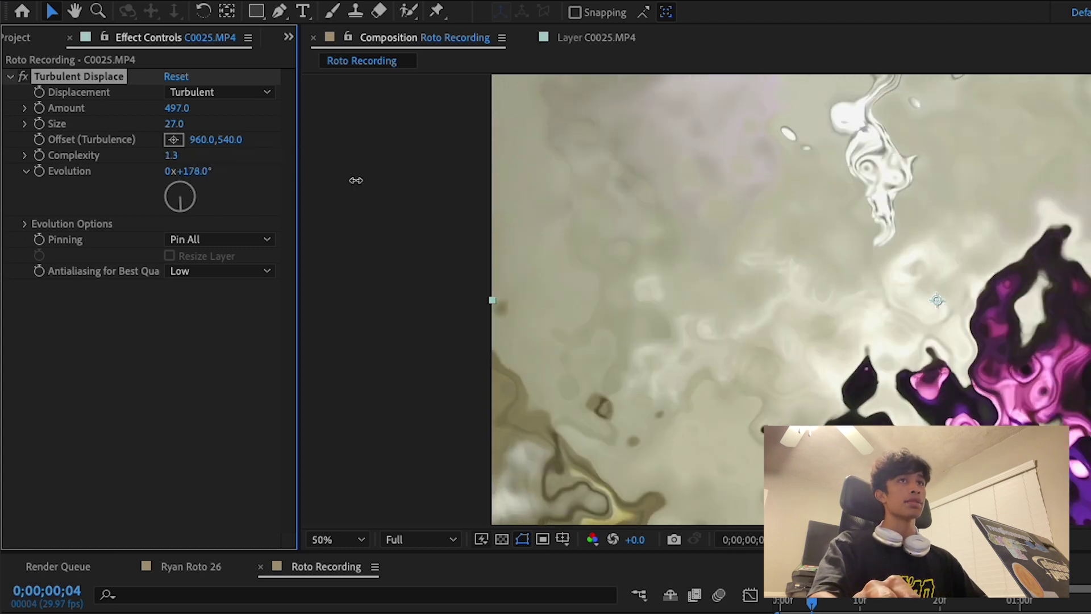
pyautogui.hotkey('ctrl', 'z')
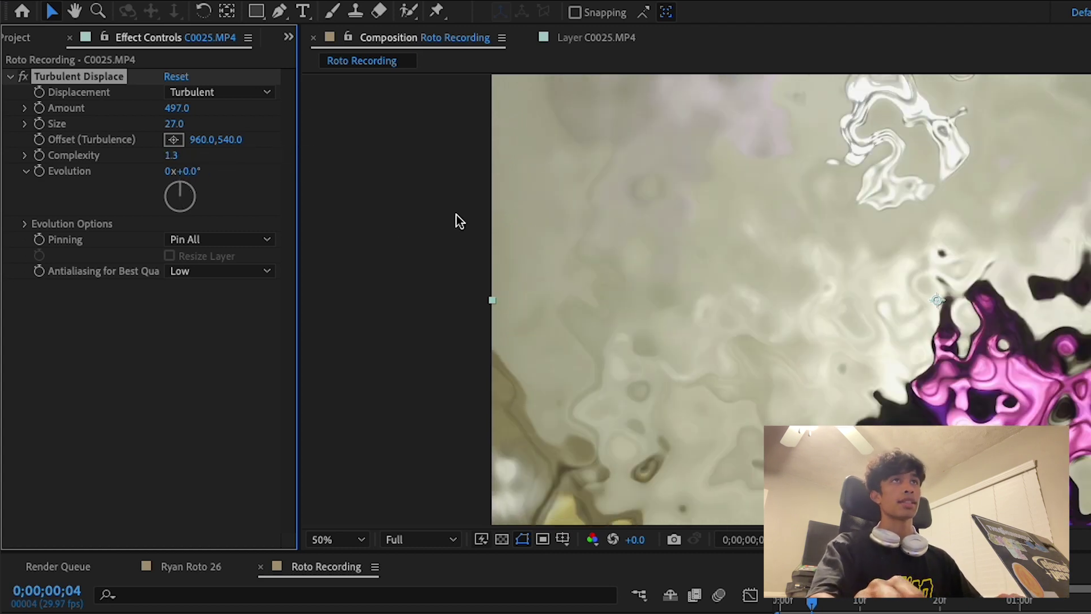
pyautogui.press('space')
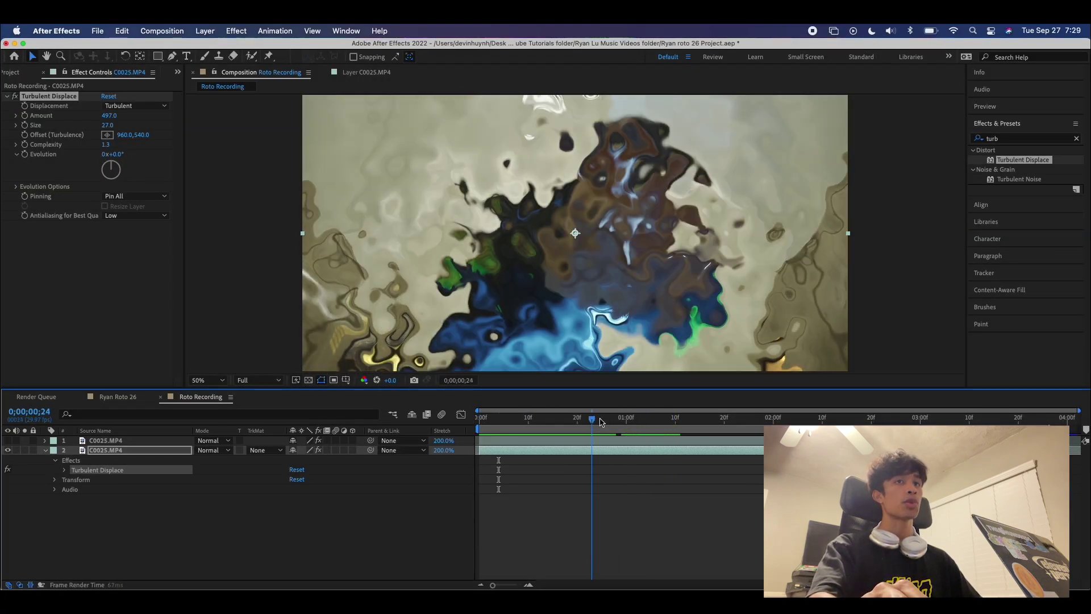
# At the first frame, set Turbulent Displace Amount to 505 and Size to 24, and keyframe Amount, Size and Evolution.
pyautogui.moveTo(592, 420); pyautogui.dragTo(471, 432)
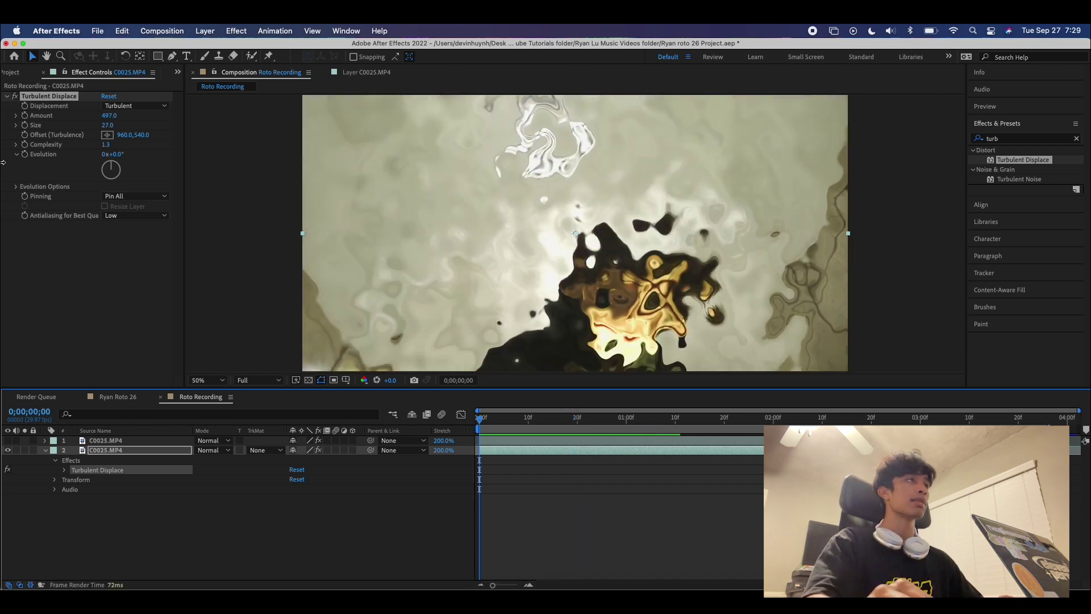
pyautogui.click(64, 470)
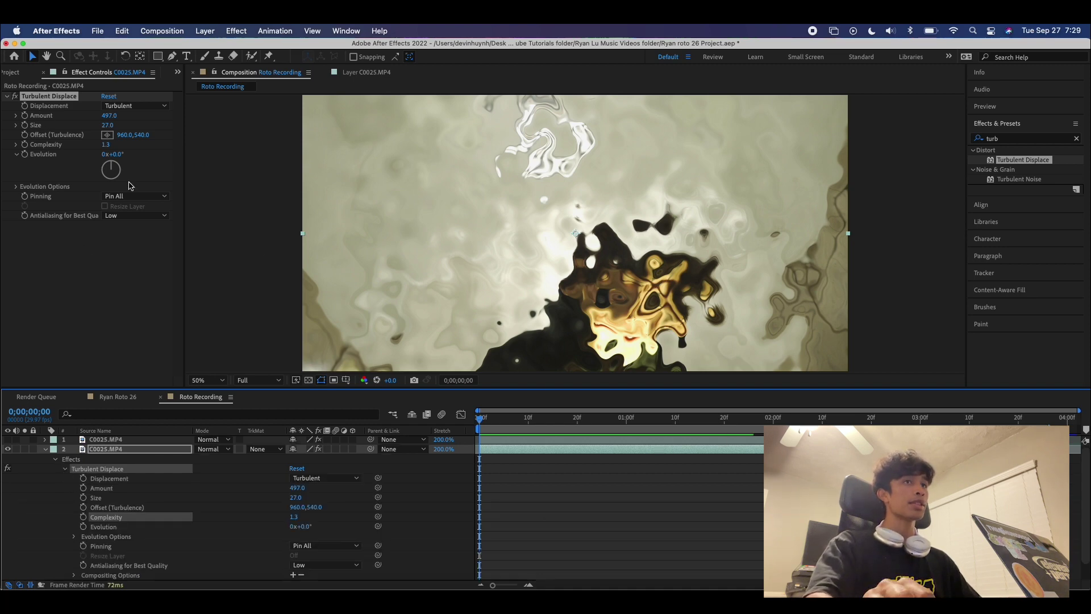
pyautogui.moveTo(108, 125); pyautogui.dragTo(189, 112)
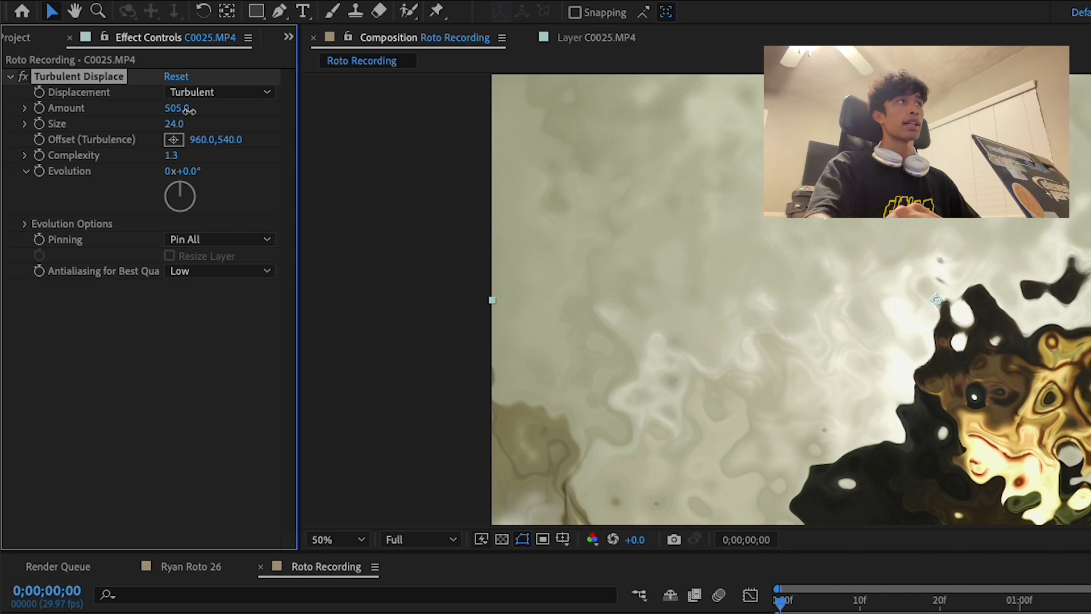
pyautogui.click(38, 107)
pyautogui.click(39, 124)
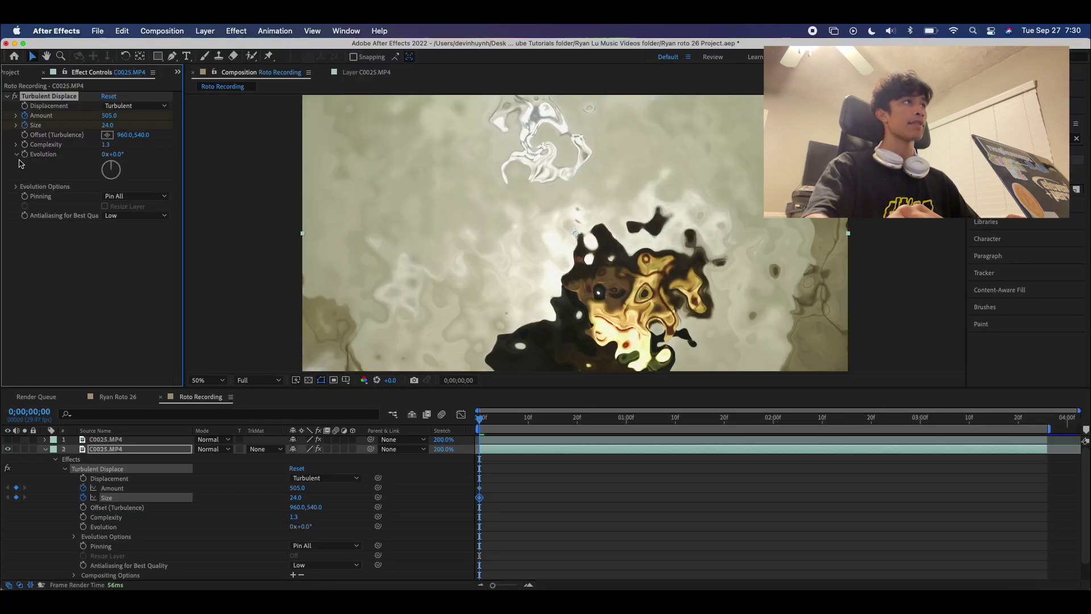
pyautogui.click(25, 155)
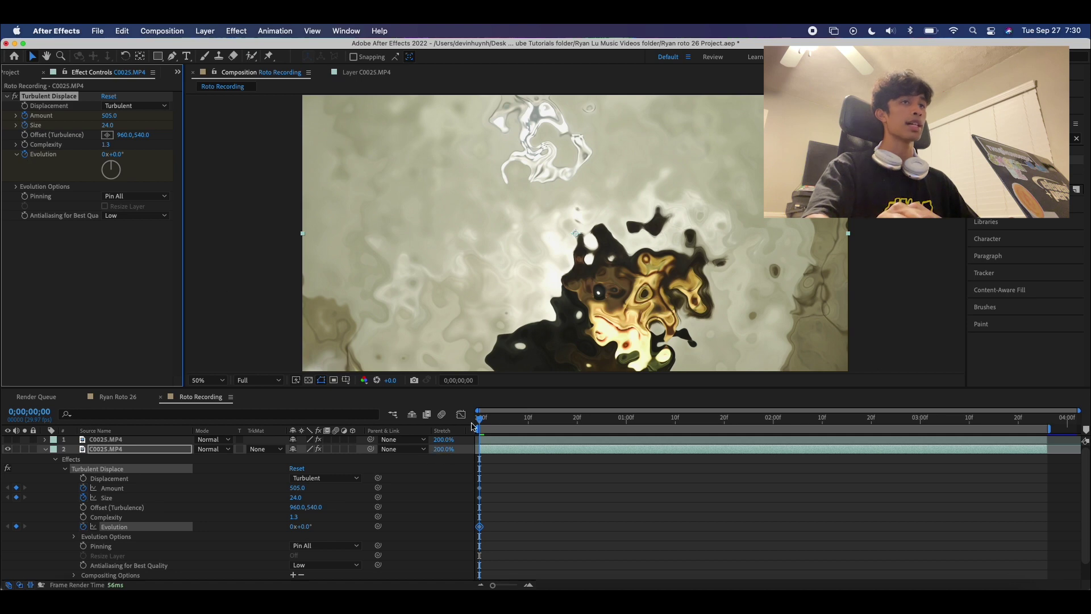
# At 0;00;02;19, keyframe the Turbulent Displace Size at 100 and Amount at 0.
pyautogui.moveTo(619, 436); pyautogui.dragTo(868, 451)
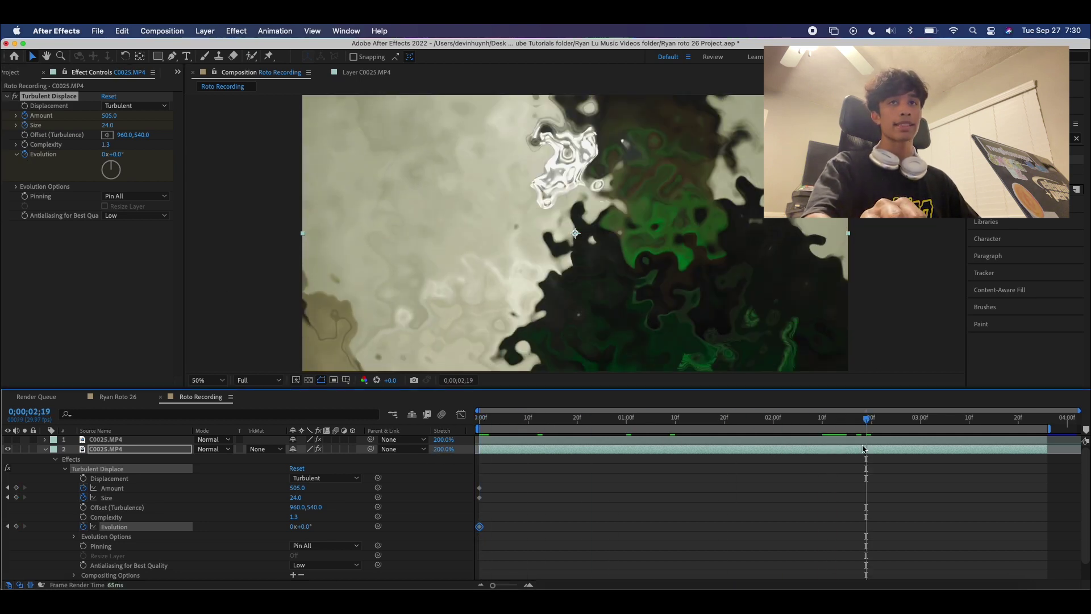
pyautogui.click(113, 124)
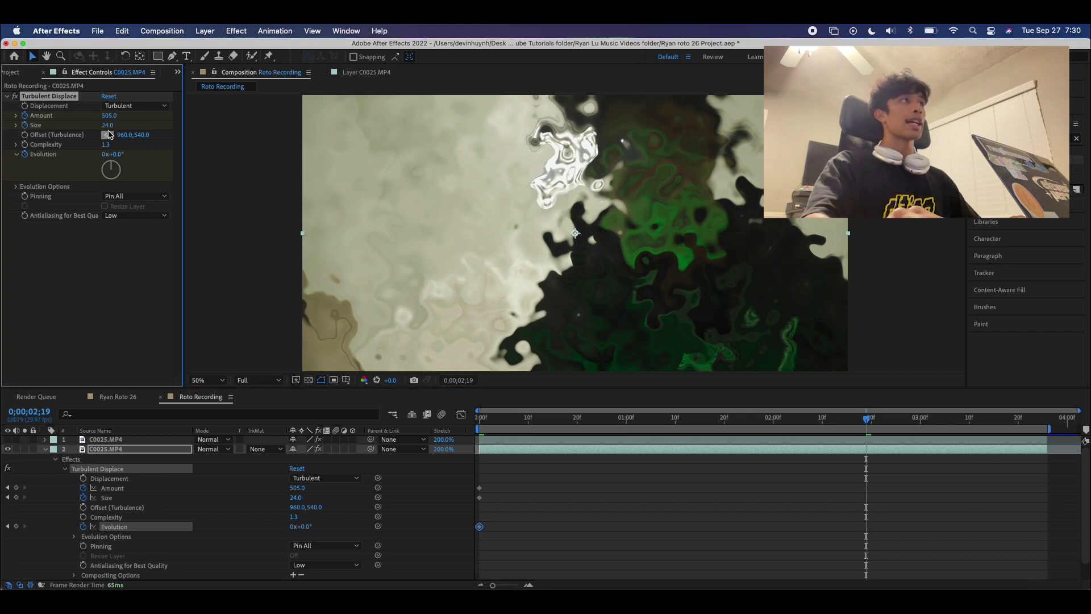
pyautogui.moveTo(113, 125); pyautogui.dragTo(139, 121)
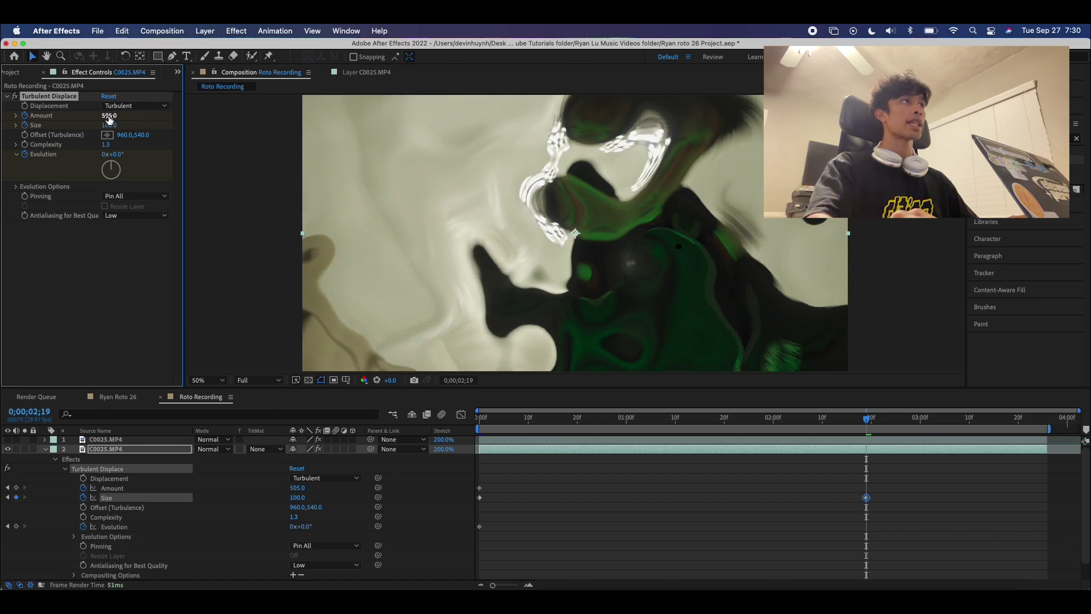
pyautogui.click(110, 116)
pyautogui.write('0')
pyautogui.press('Return')
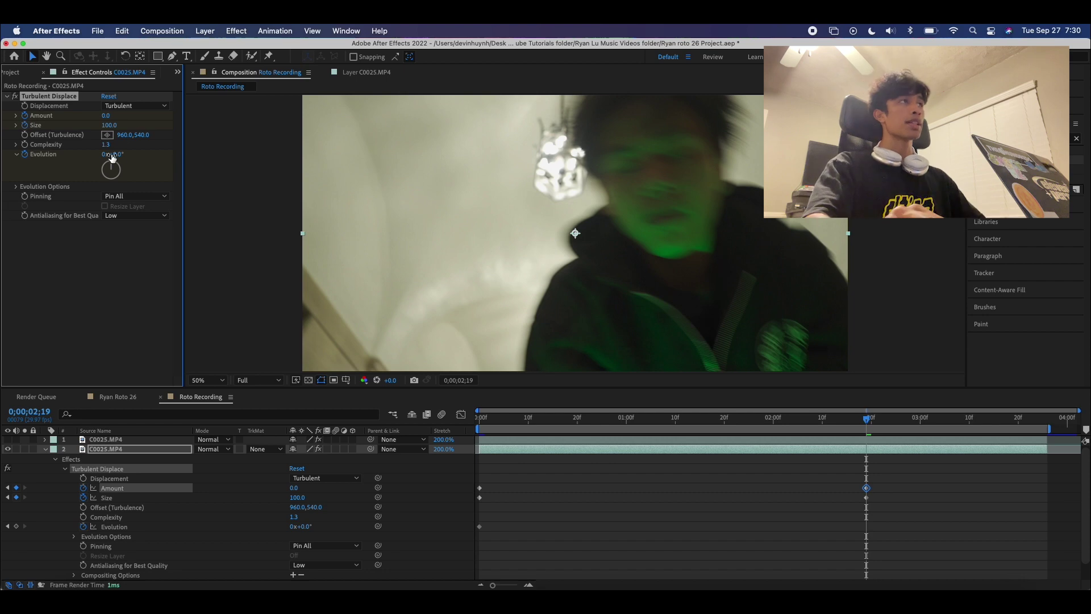
# At 0;00;02;19, keyframe the Turbulent Displace Evolution at 0x+111° and preview the animation from the start.
pyautogui.moveTo(110, 155); pyautogui.dragTo(145, 154)
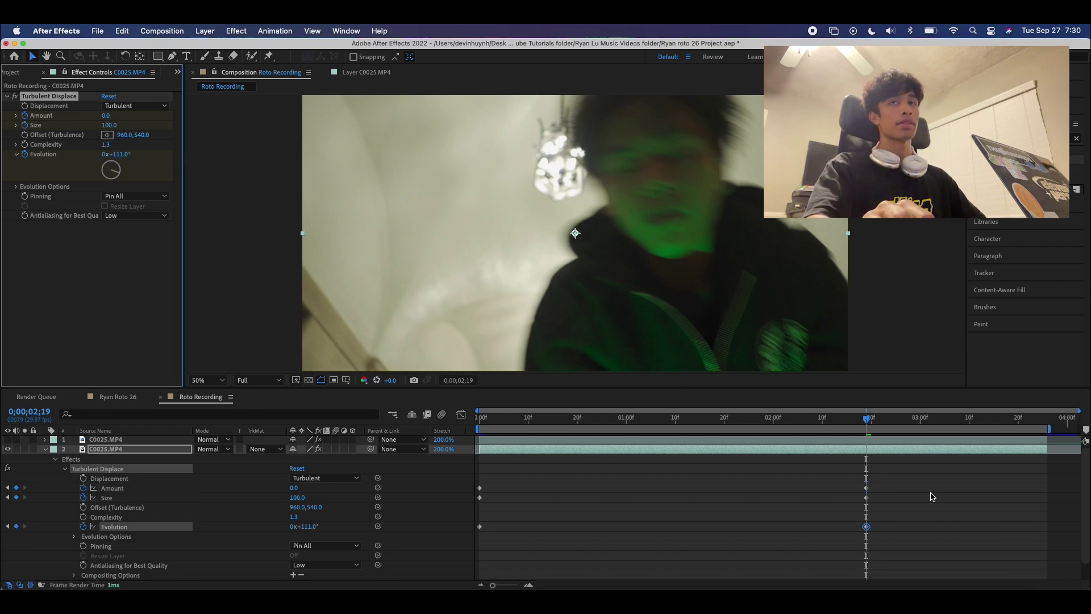
pyautogui.moveTo(873, 420); pyautogui.dragTo(993, 464)
pyautogui.press('Home')
pyautogui.press('space')
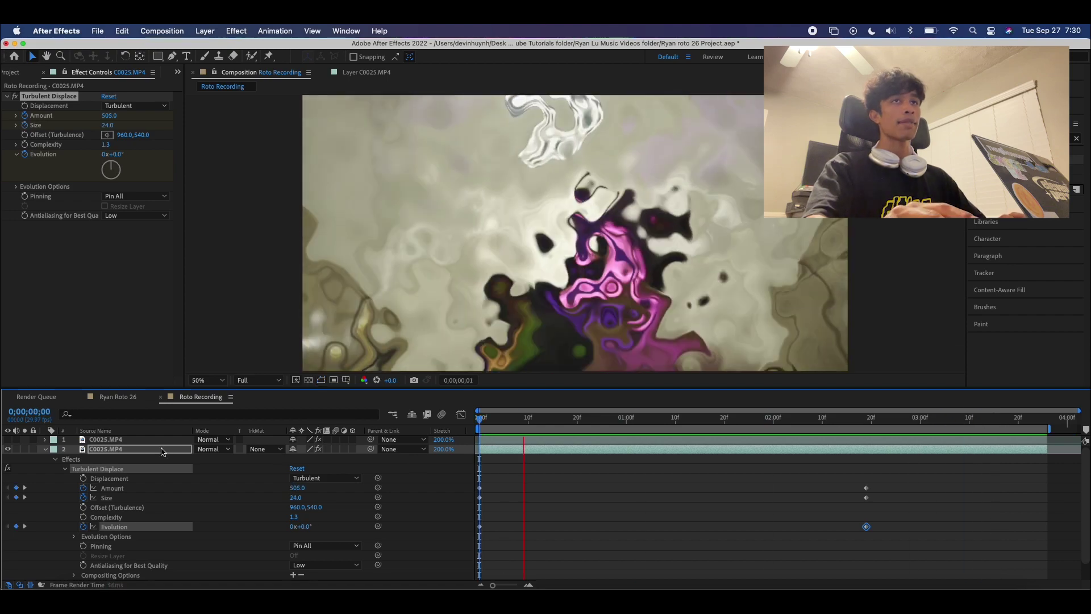
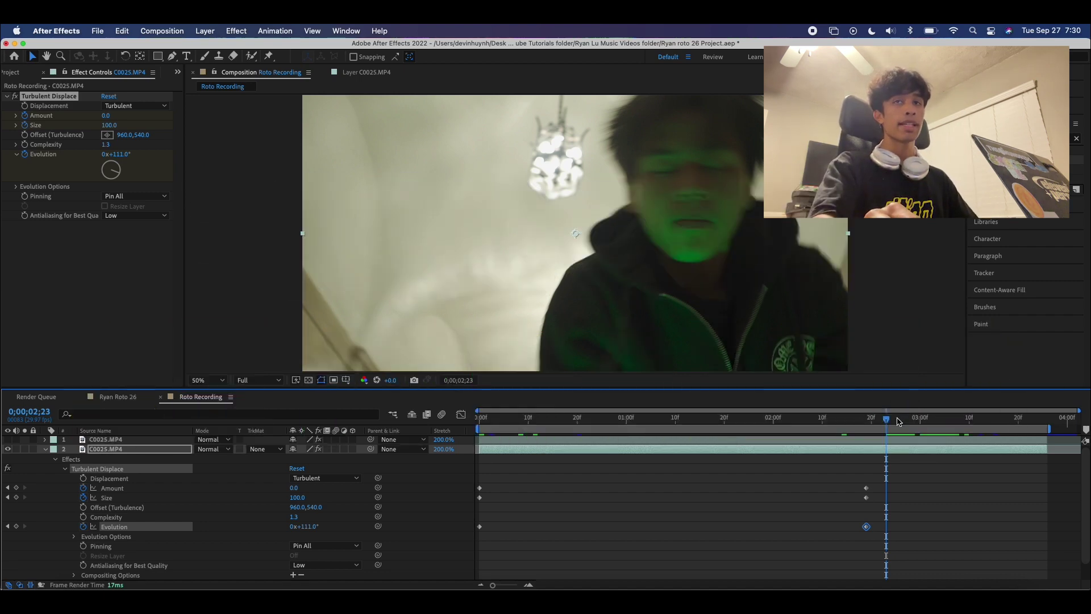
pyautogui.moveTo(887, 421); pyautogui.dragTo(837, 422)
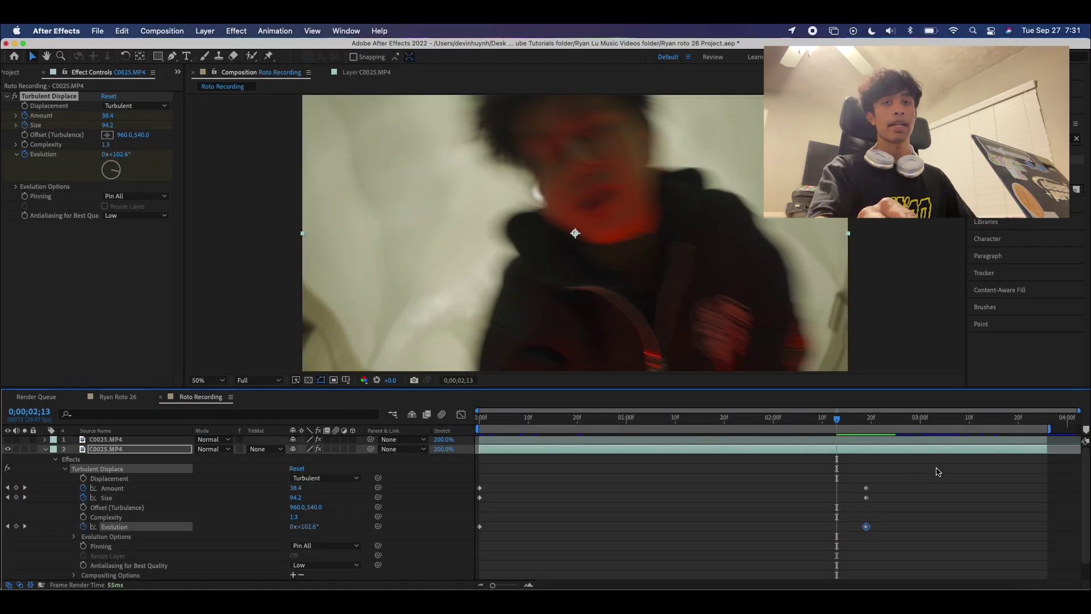
# In the speed graph, lengthen the last Amount keyframe's incoming ease at 0 units/sec and move that keyframe to 0;00;03;00.
pyautogui.moveTo(937, 471); pyautogui.dragTo(423, 559)
pyautogui.click(117, 479)
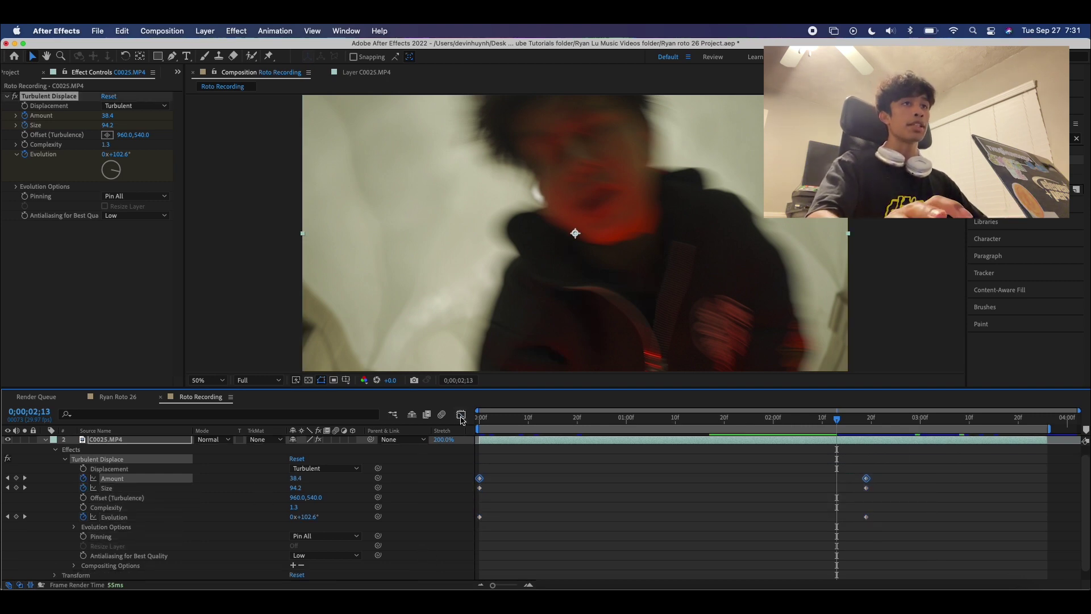
pyautogui.click(461, 415)
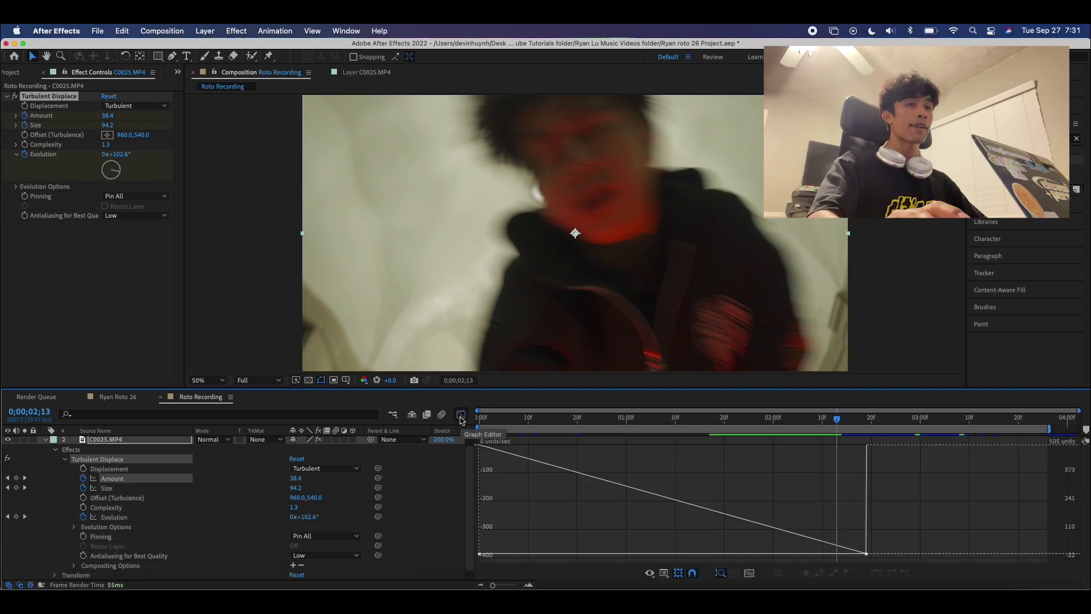
pyautogui.click(865, 554)
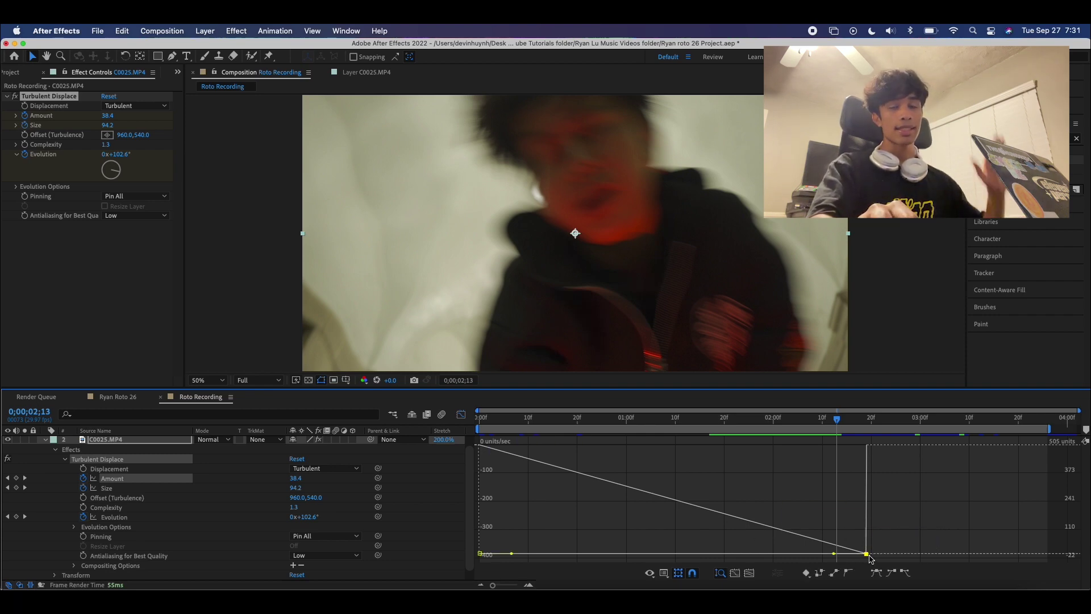
pyautogui.moveTo(870, 558)
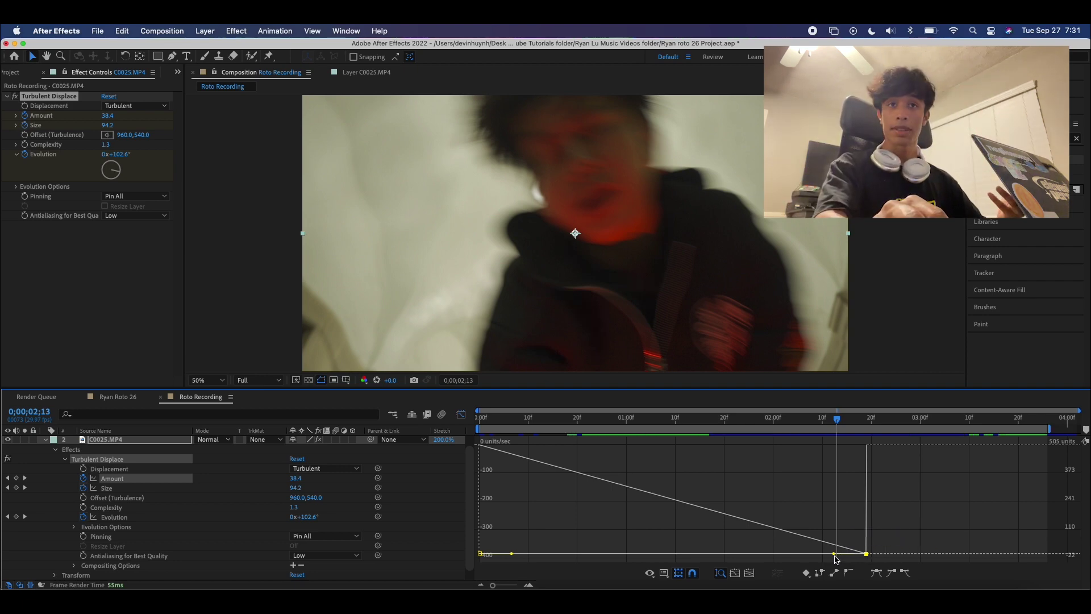
pyautogui.moveTo(833, 556); pyautogui.dragTo(672, 447)
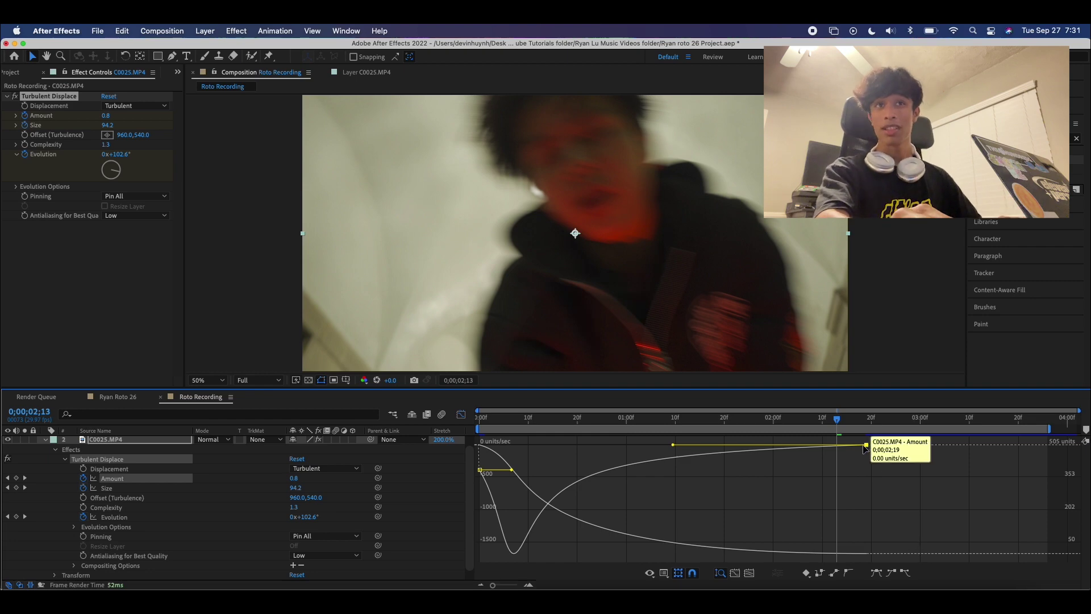
pyautogui.moveTo(866, 444); pyautogui.dragTo(920, 445)
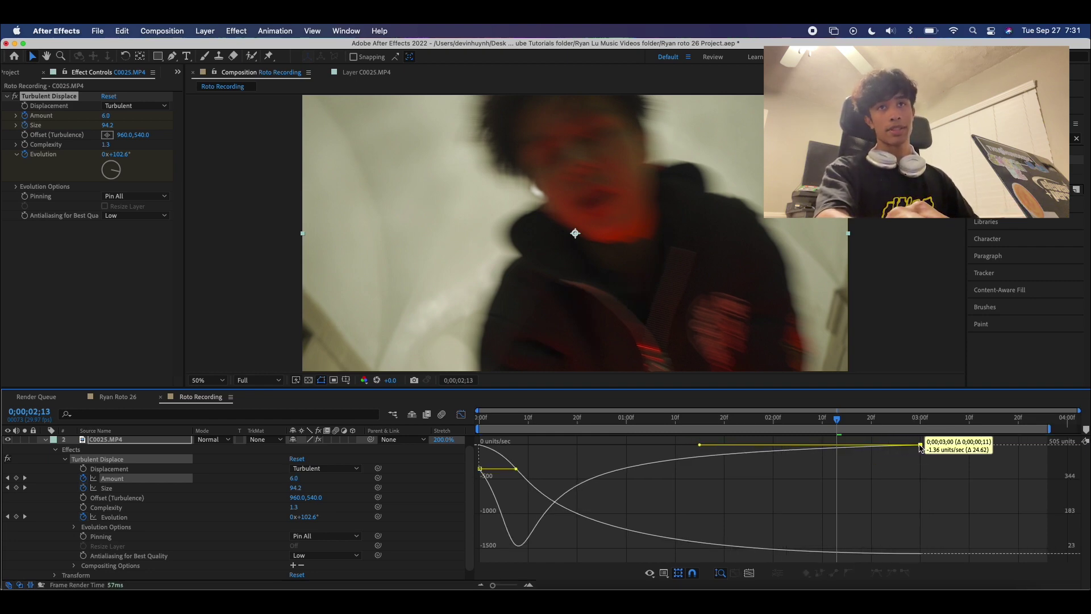
# Play back and scrub through the eased distortion, returning to the first frame.
pyautogui.moveTo(819, 414); pyautogui.dragTo(532, 416)
pyautogui.press('space')
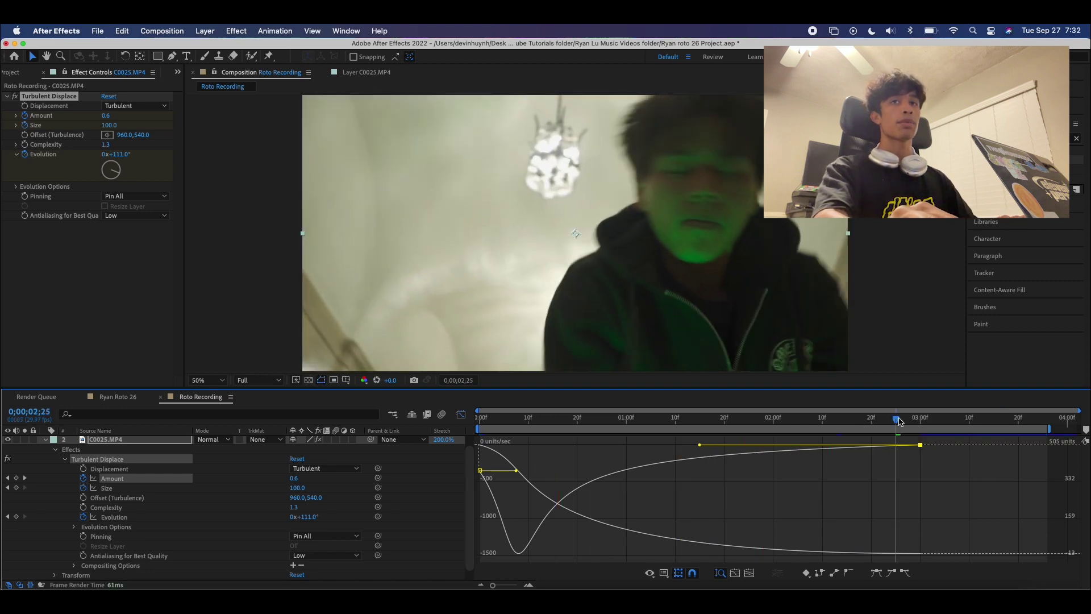
pyautogui.press('space')
pyautogui.press('space')
pyautogui.press('space')
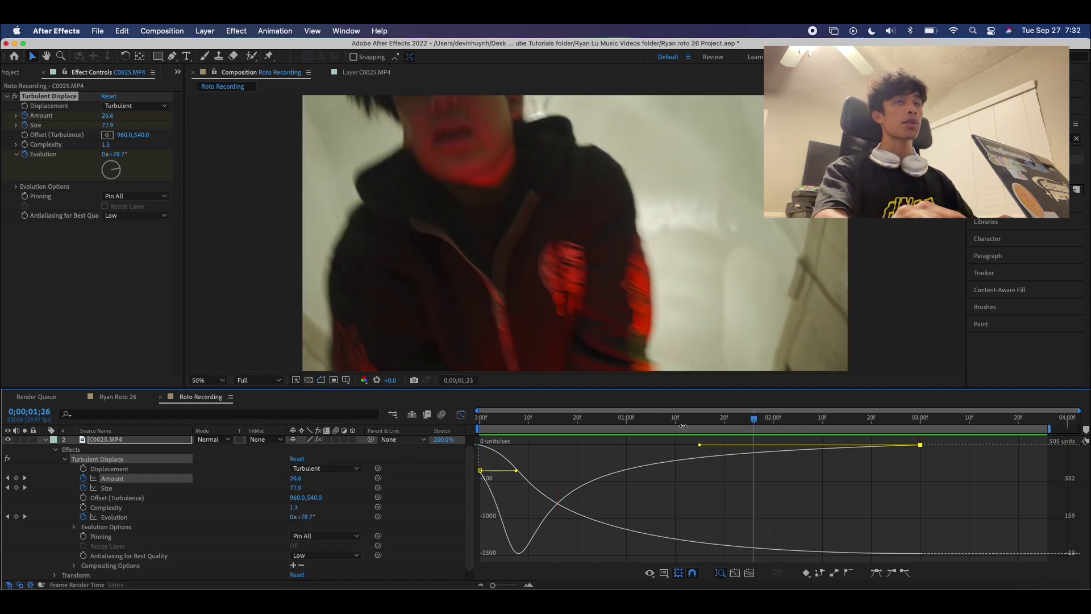
pyautogui.press('space')
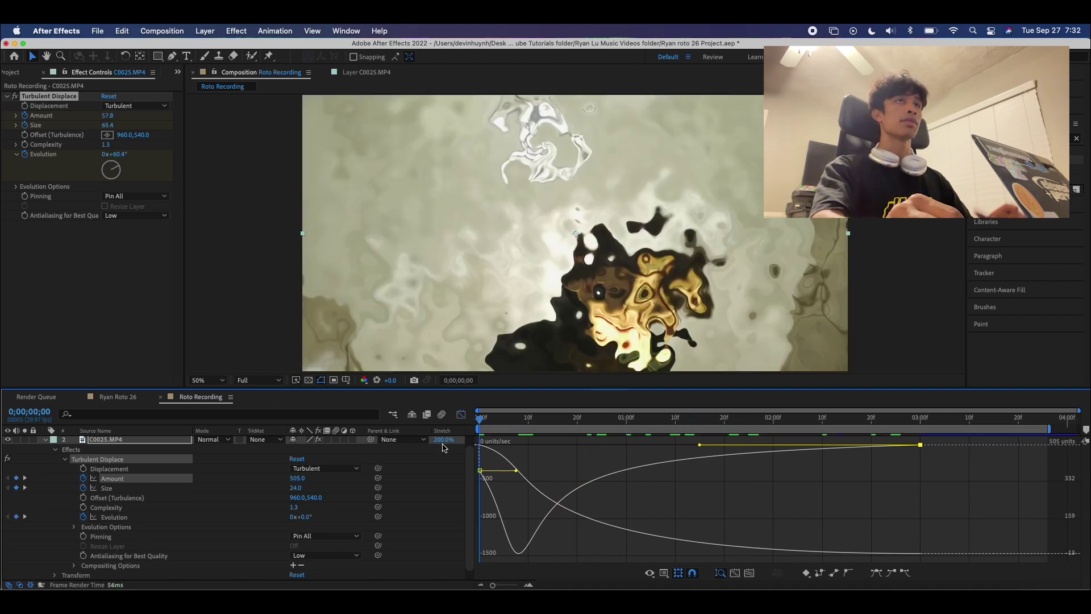
pyautogui.moveTo(518, 440); pyautogui.dragTo(637, 405)
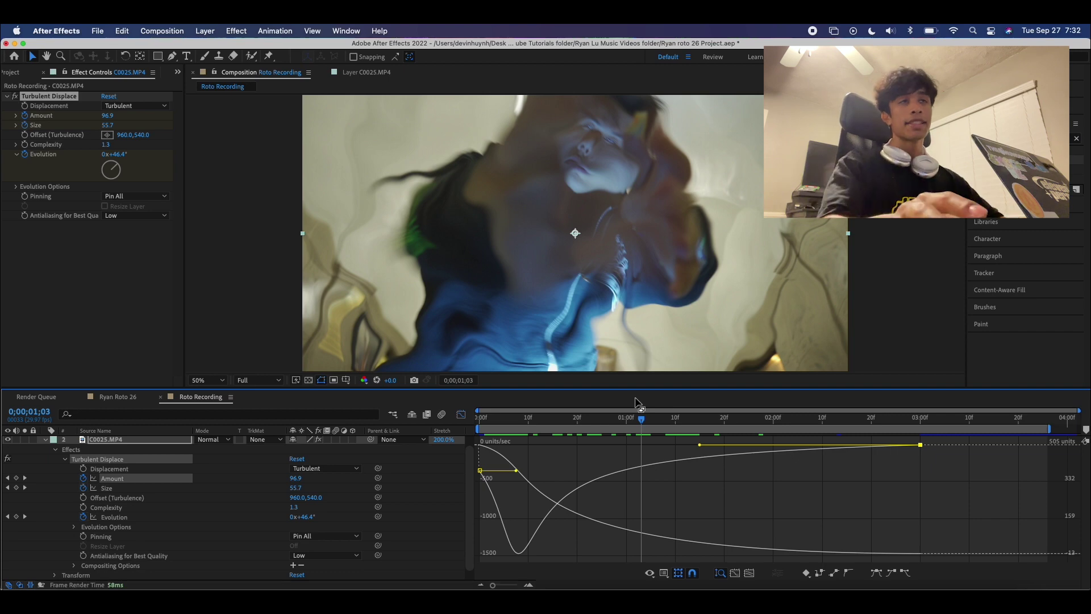
pyautogui.moveTo(645, 418); pyautogui.dragTo(480, 418)
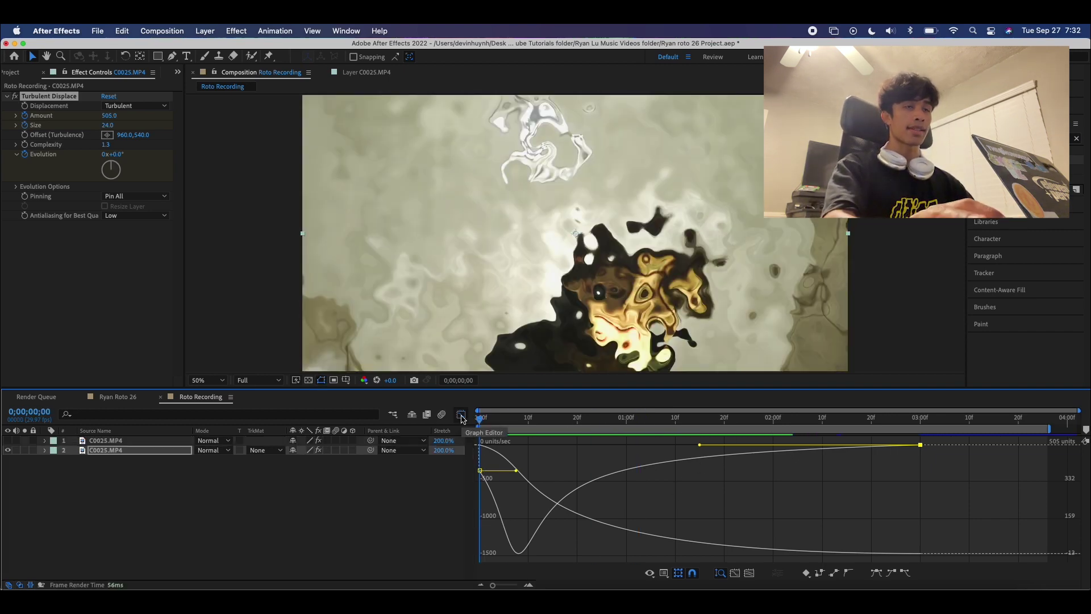
# Close the graph editor and unhide the roto layer to preview the performer over the distorted footage.
pyautogui.click(461, 415)
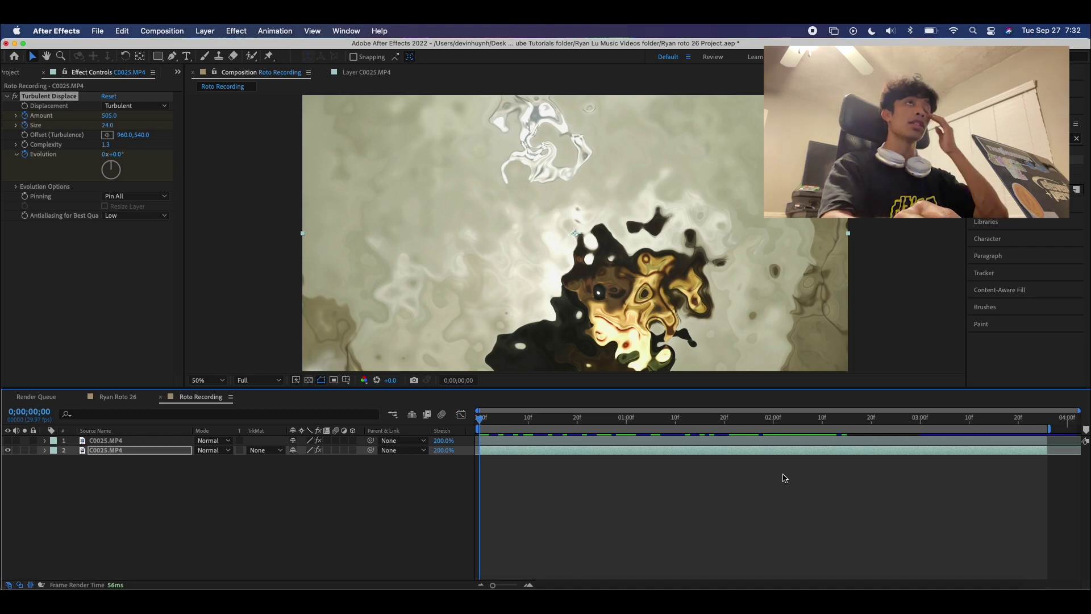
pyautogui.click(9, 441)
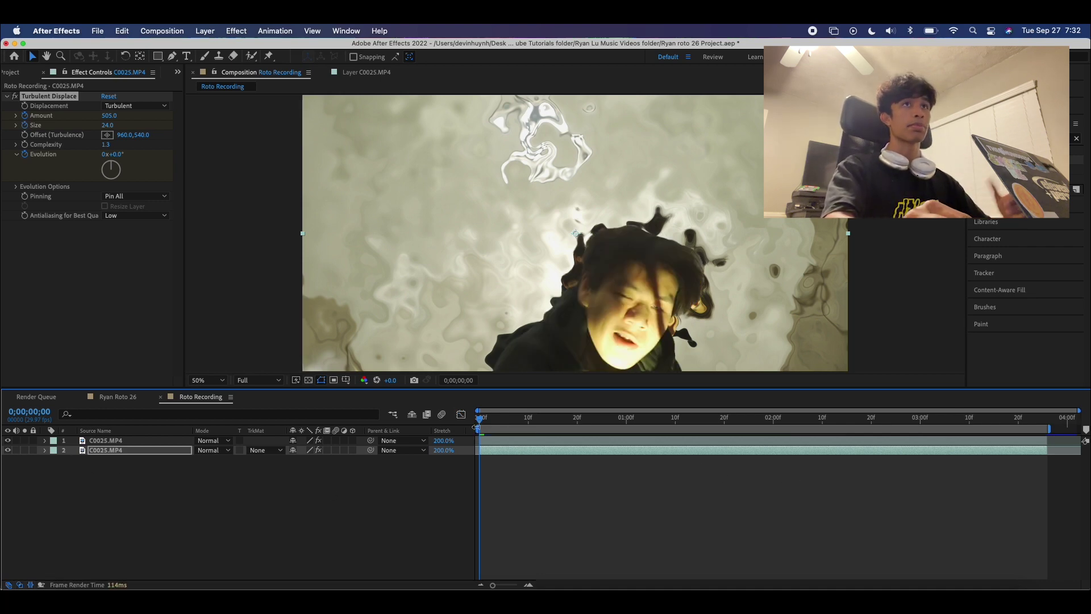
pyautogui.moveTo(480, 419); pyautogui.dragTo(446, 504)
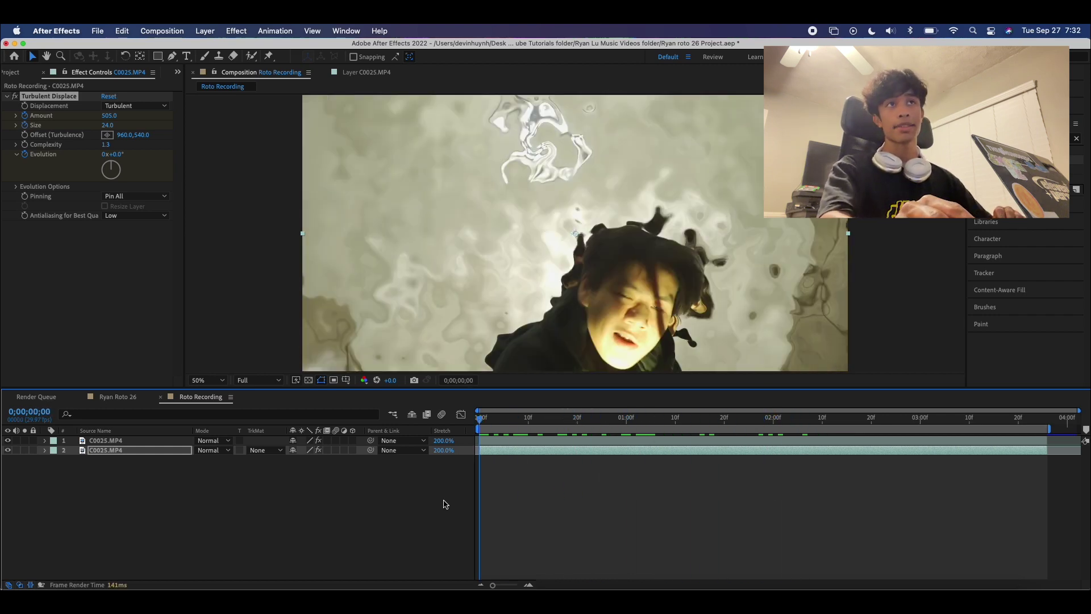
# Try Turbulent Displace on a lower duplicate of the roto layer by copying the background's effect, and disable the effect on the background.
pyautogui.click(126, 441)
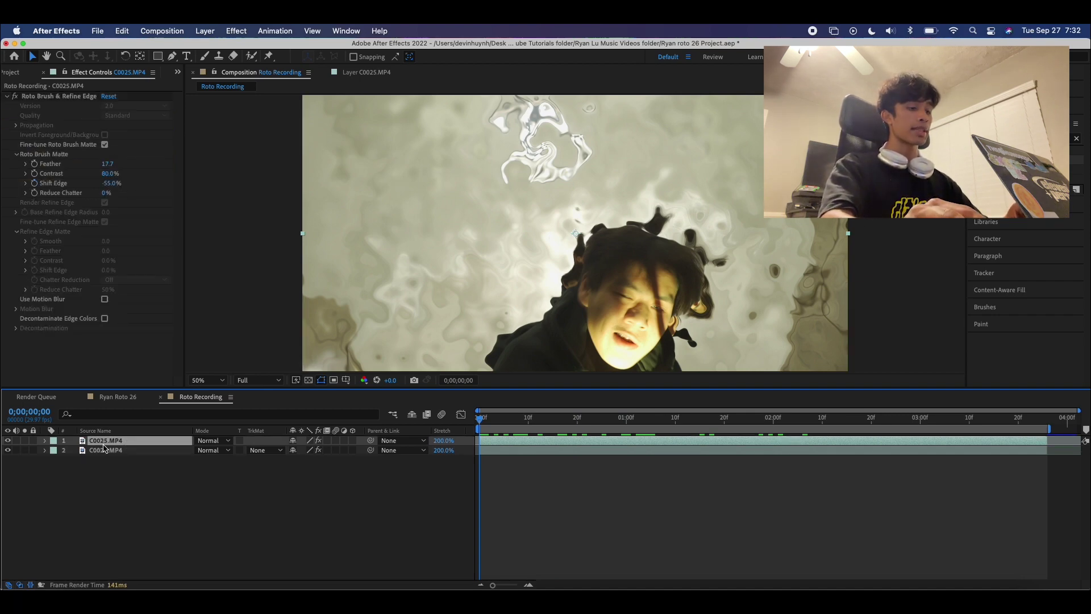
pyautogui.press('super+d')
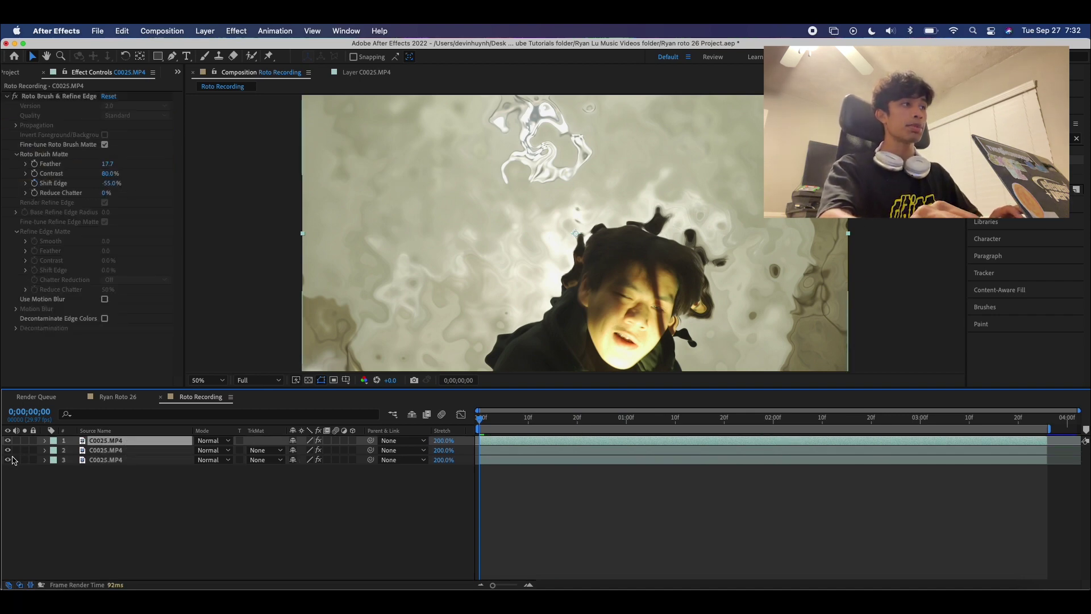
pyautogui.click(115, 461)
pyautogui.click(45, 460)
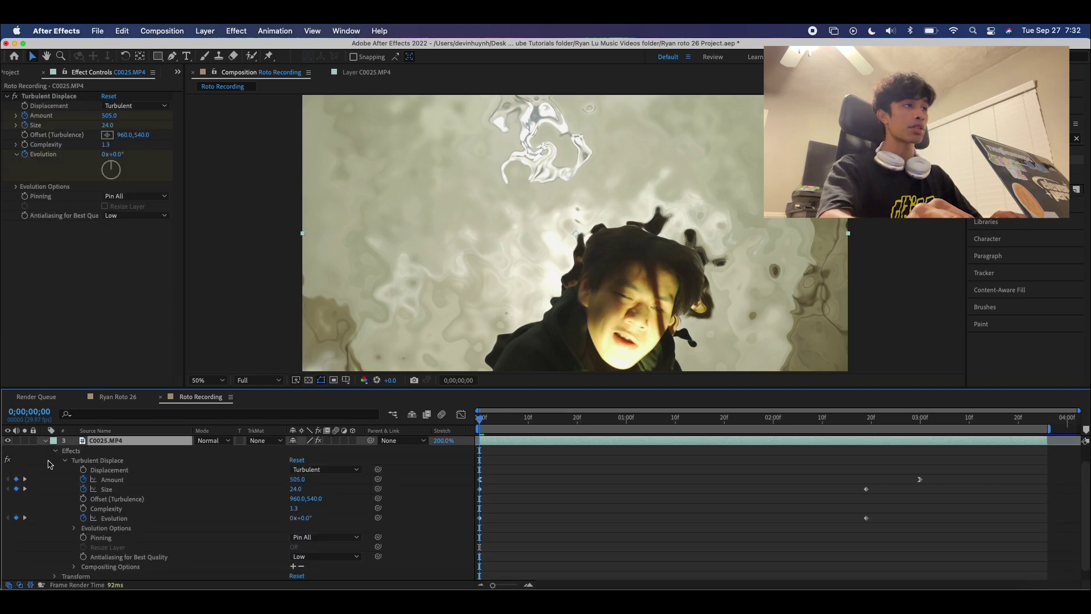
pyautogui.click(105, 463)
pyautogui.press('super+v')
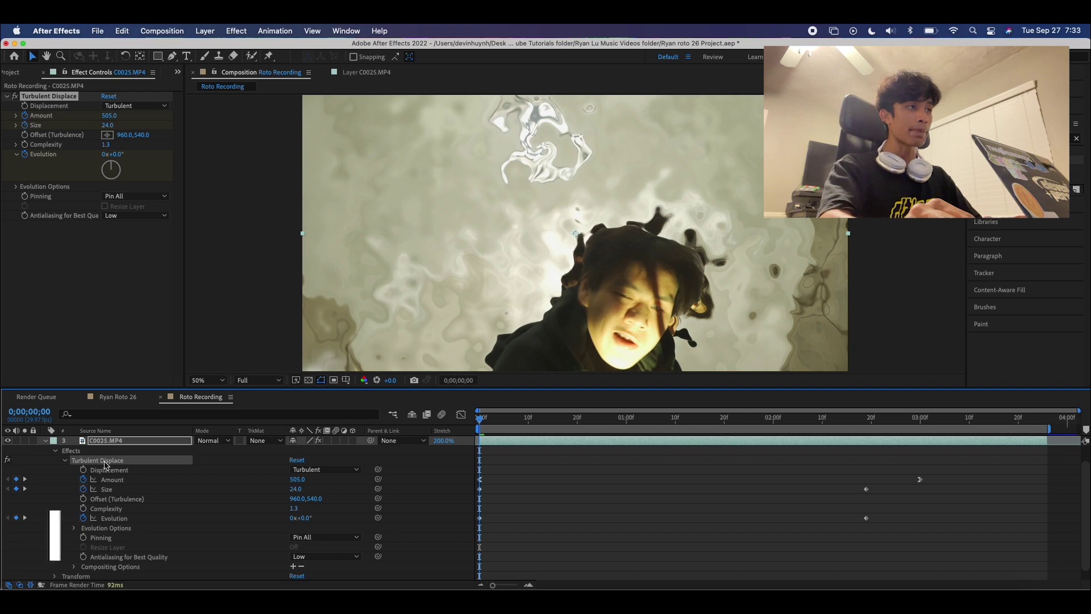
pyautogui.scroll(1, 8, 459)
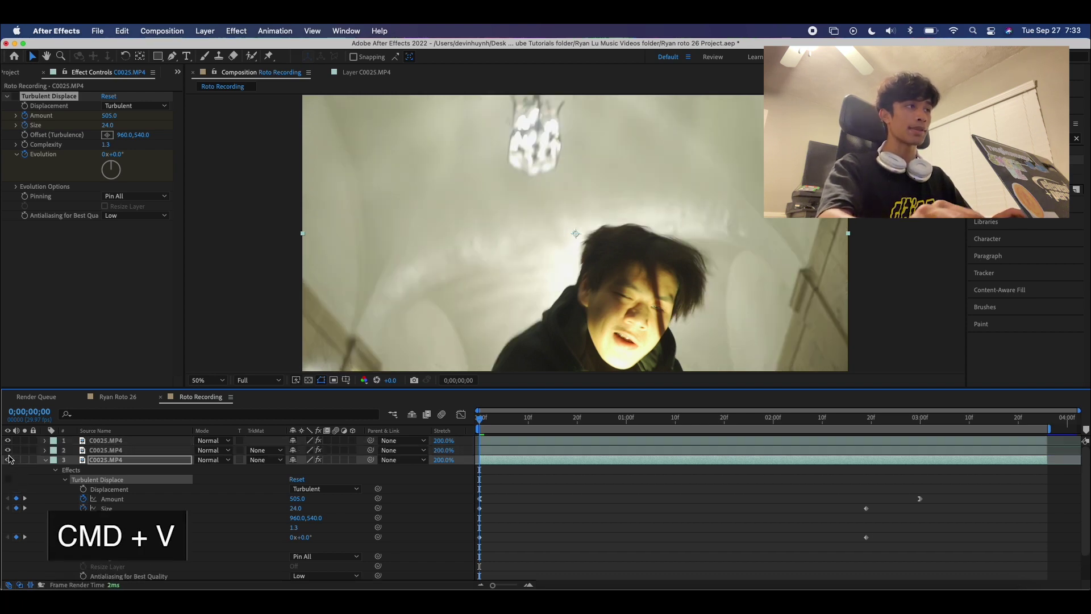
pyautogui.click(108, 450)
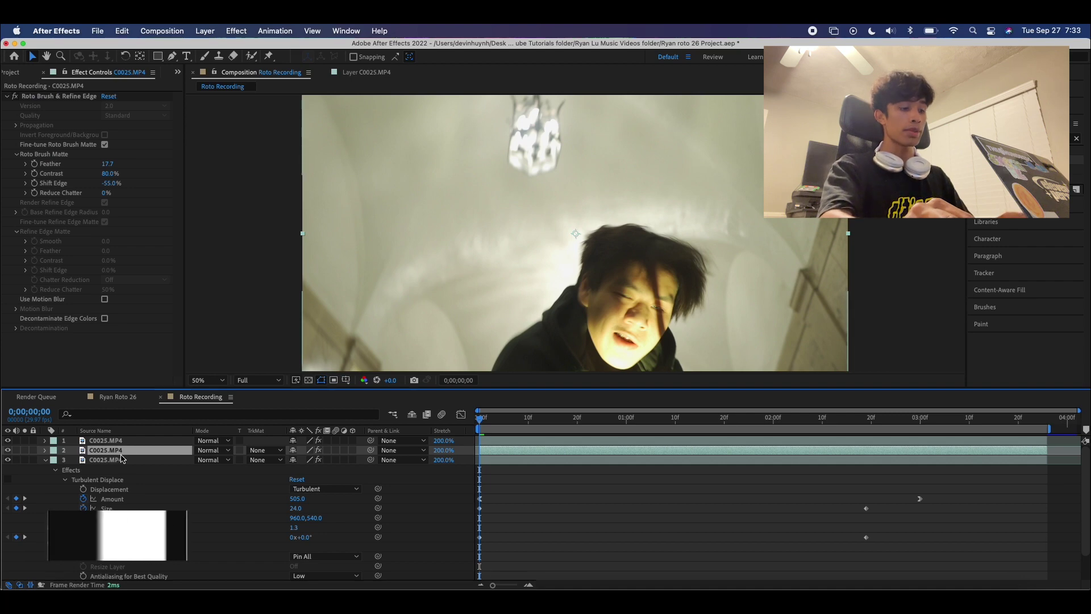
pyautogui.press('super+c')
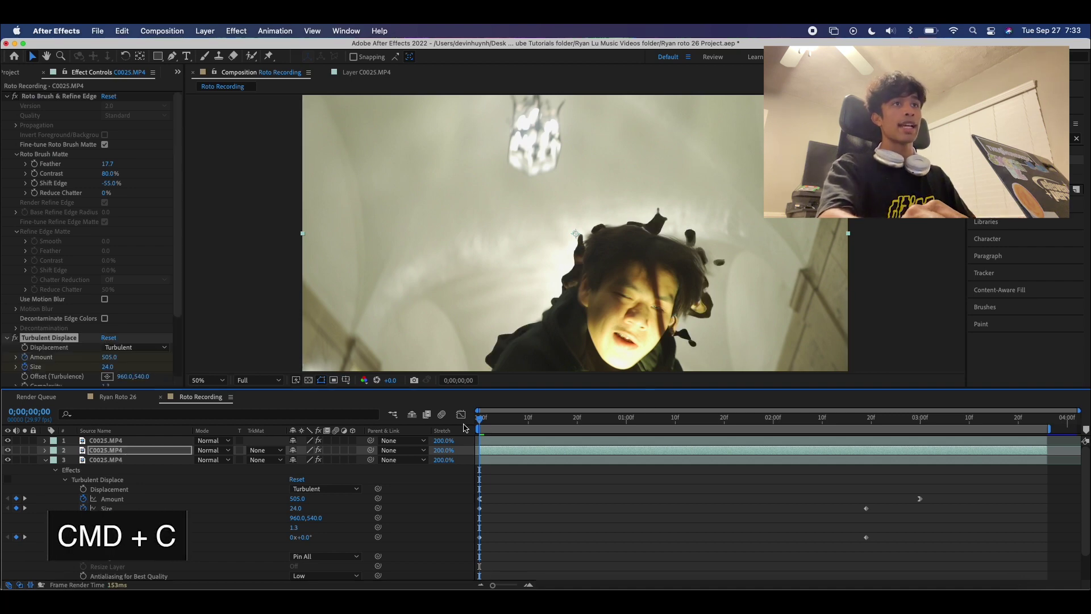
# At 0;00;00;02, try keyframing the background layer's Turbulent Displace Amount at 645 and Size at 257.9.
pyautogui.moveTo(479, 422)
pyautogui.mouseDown()
pyautogui.moveTo(567, 418)
pyautogui.moveTo(487, 436)
pyautogui.mouseUp()
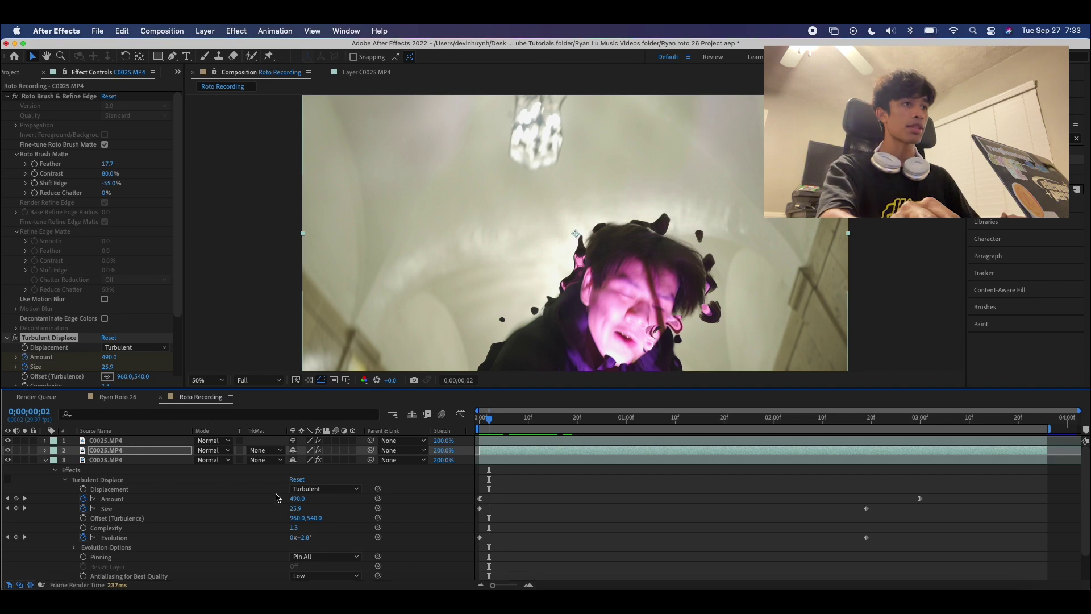
pyautogui.moveTo(294, 500); pyautogui.dragTo(378, 498)
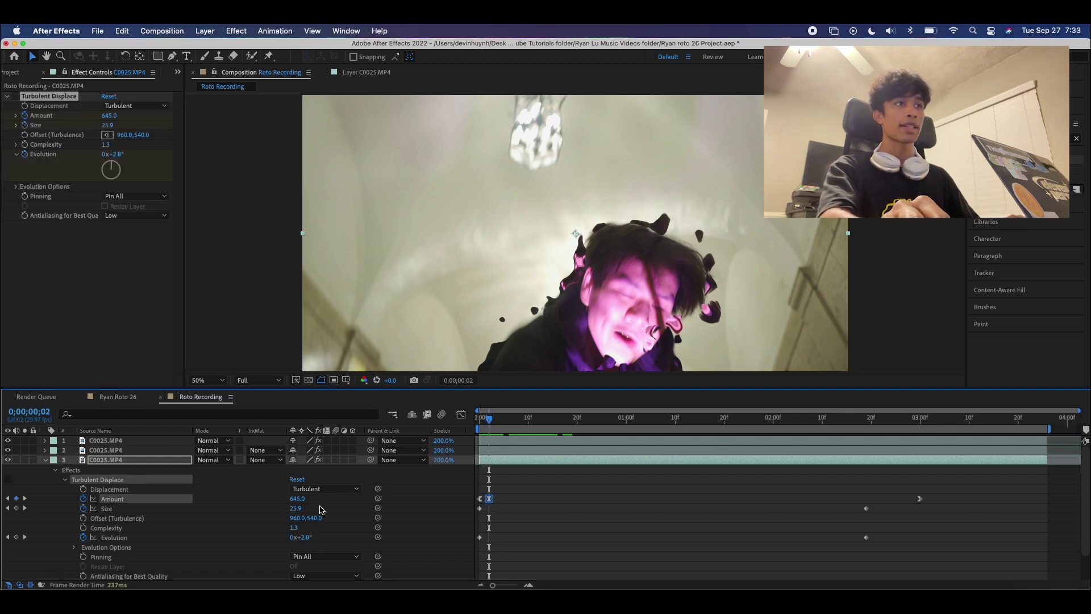
pyautogui.moveTo(295, 508); pyautogui.dragTo(361, 503)
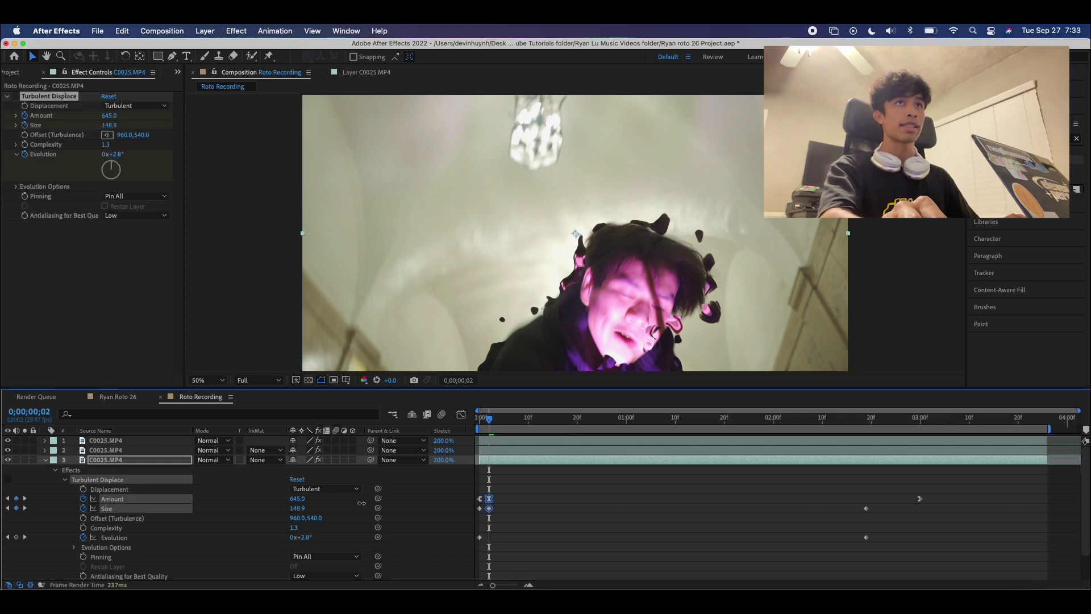
pyautogui.click(419, 505)
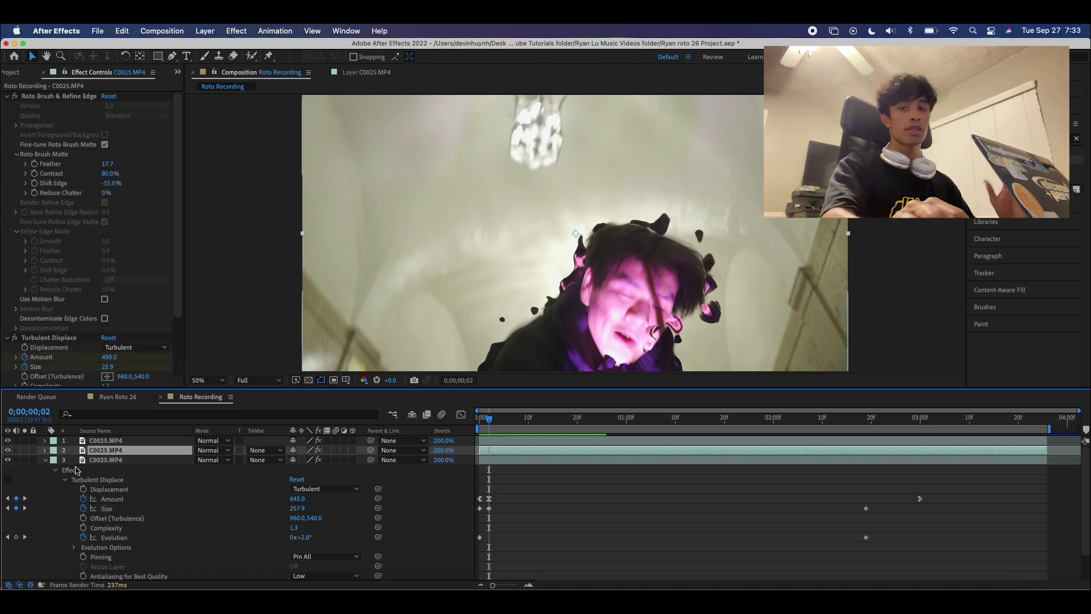
# Delete the displaced duplicate of the roto layer and re-enable Turbulent Displace on the background layer.
pyautogui.click(67, 450)
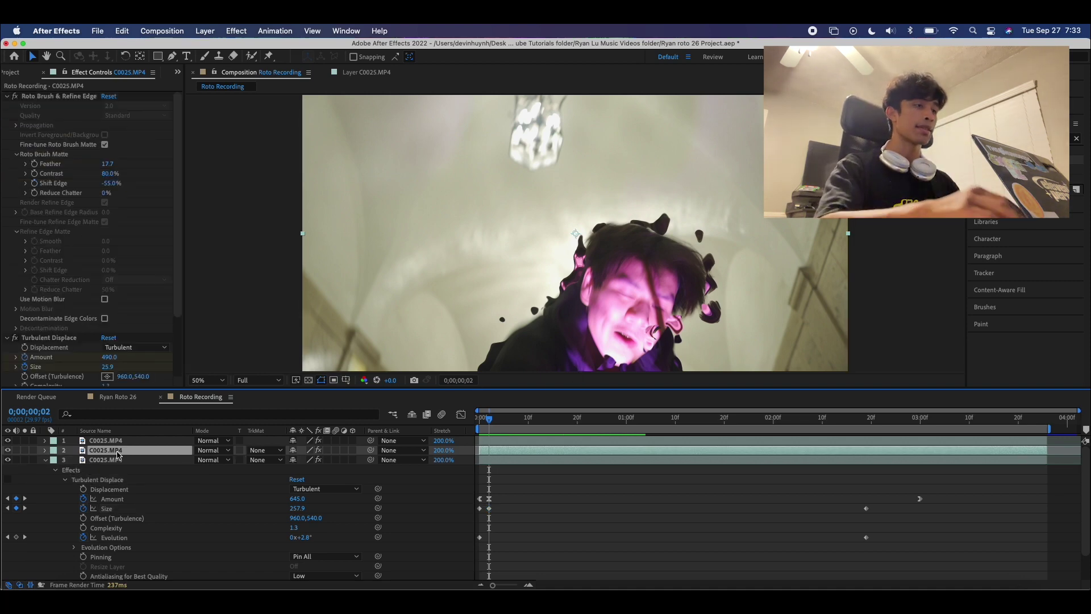
pyautogui.press('Delete')
pyautogui.scroll(-1, 23, 483)
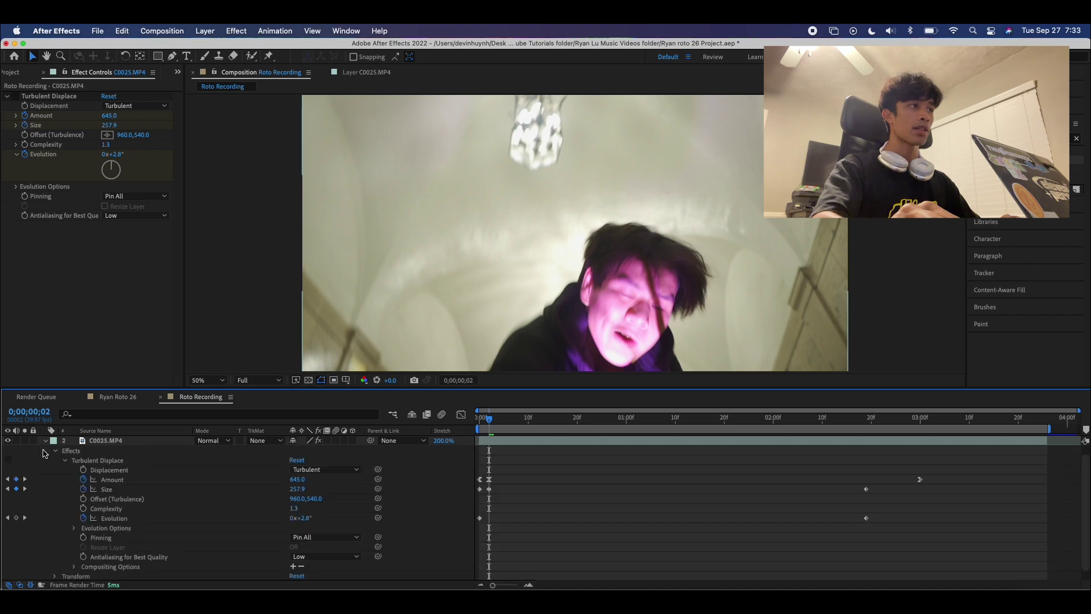
pyautogui.click(8, 461)
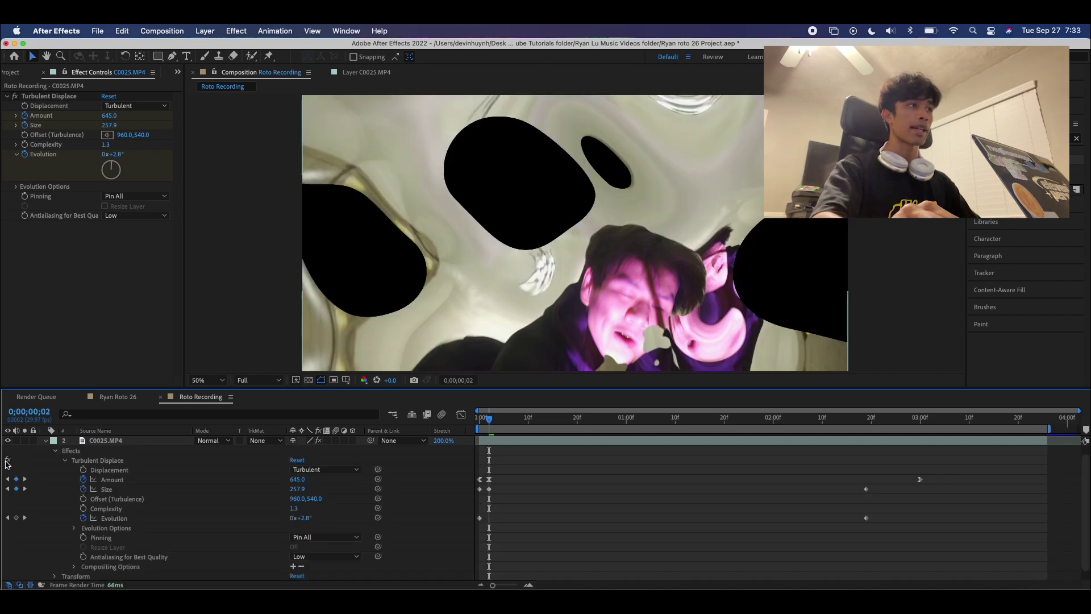
# Remove the background's Amount and Size keyframes at 0;00;00;02 and return to the first frame.
pyautogui.click(496, 440)
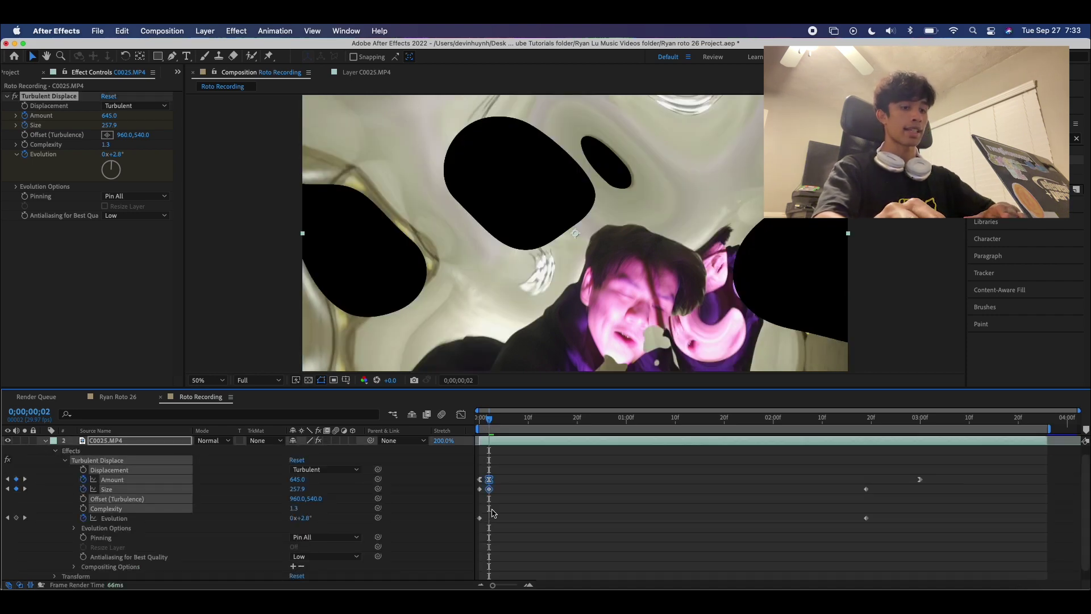
pyautogui.press('Home')
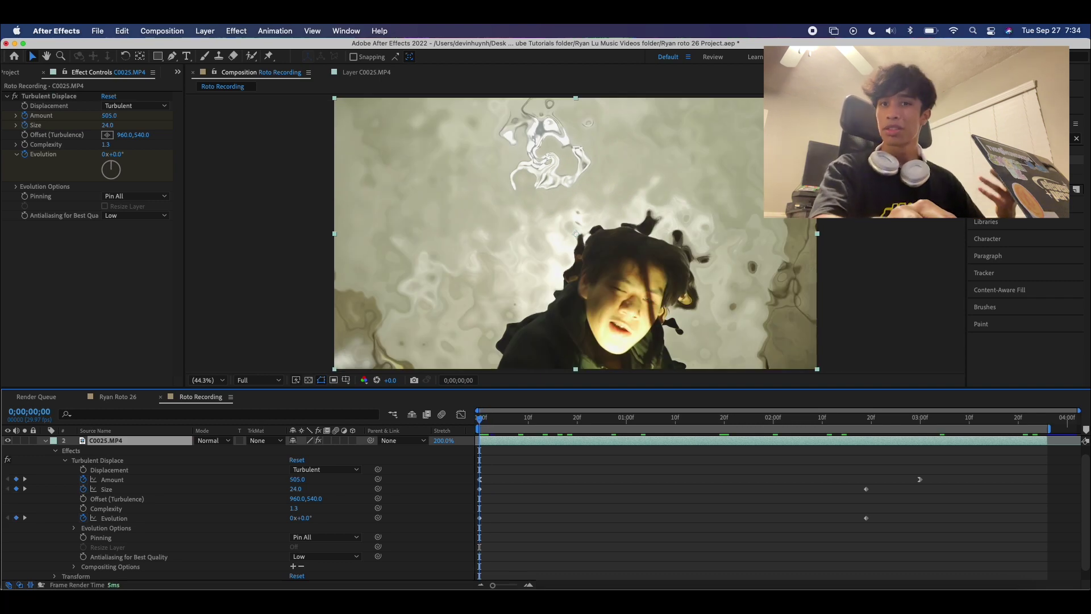
# Search the effects for "map", apply Displacement Map to the background layer, and disable its Turbulent Displace.
pyautogui.click(1077, 138)
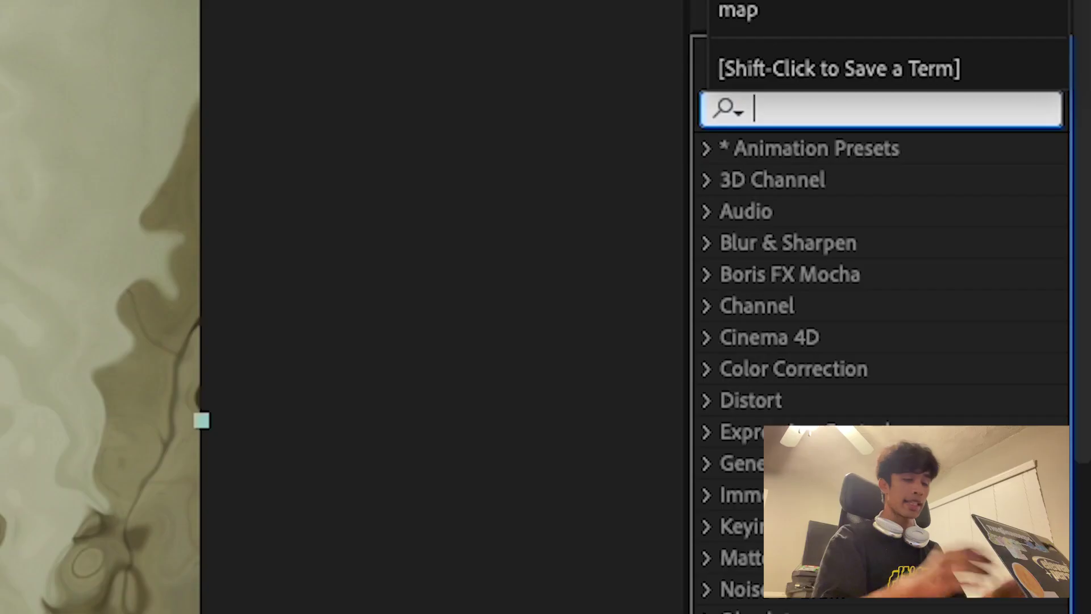
pyautogui.write('map')
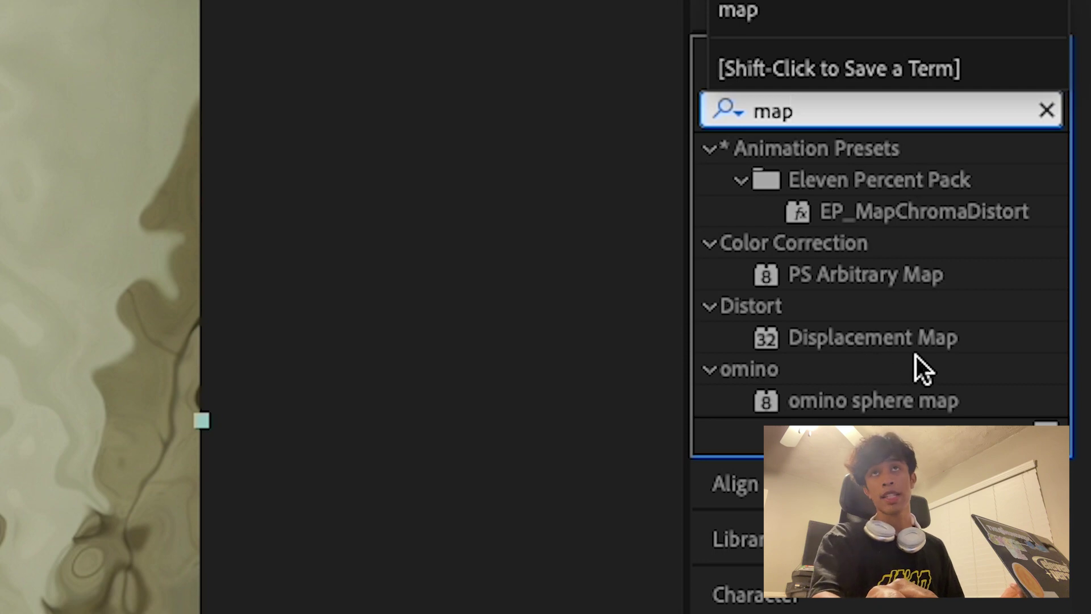
pyautogui.moveTo(936, 343); pyautogui.dragTo(143, 453)
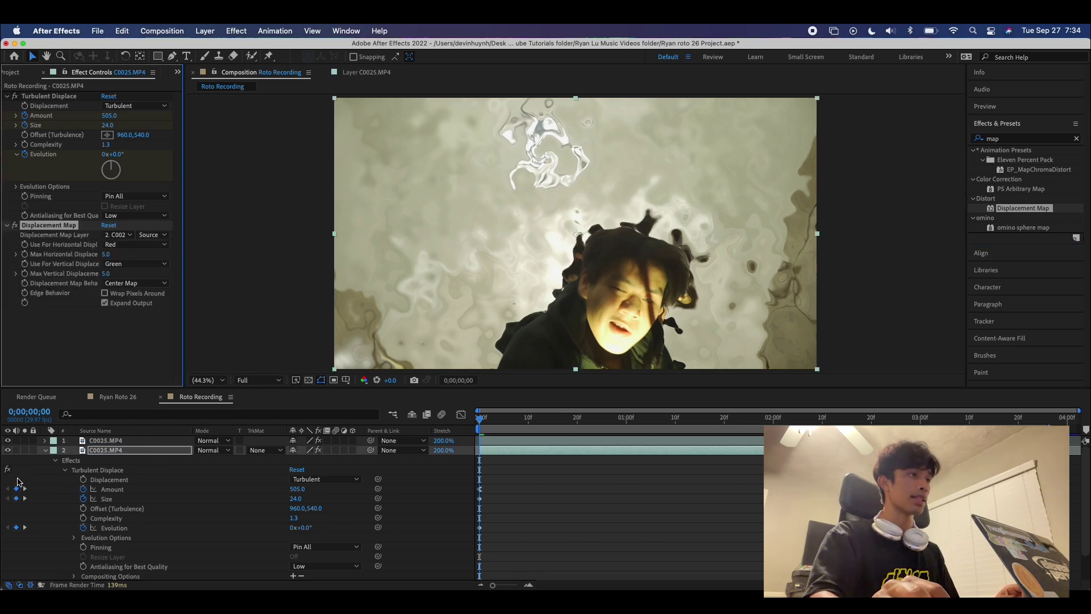
pyautogui.click(8, 471)
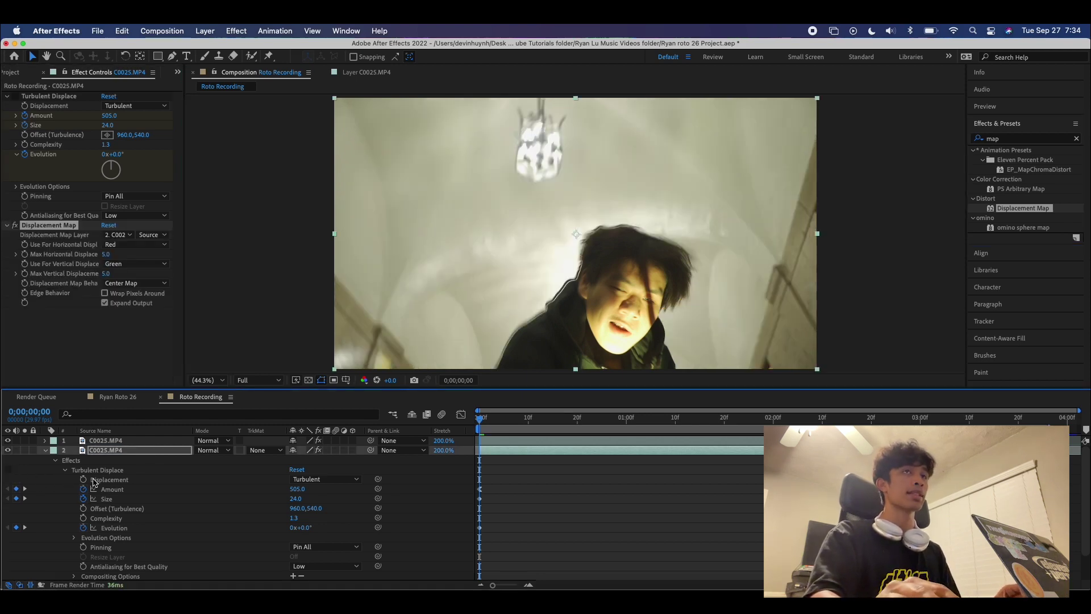
# Set the Displacement Map's Max Horizontal Displacement to 0 and Max Vertical Displacement to 709, with Wrap Pixels Around enabled.
pyautogui.scroll(-2, 95, 482)
pyautogui.click(64, 556)
pyautogui.scroll(-4, 261, 521)
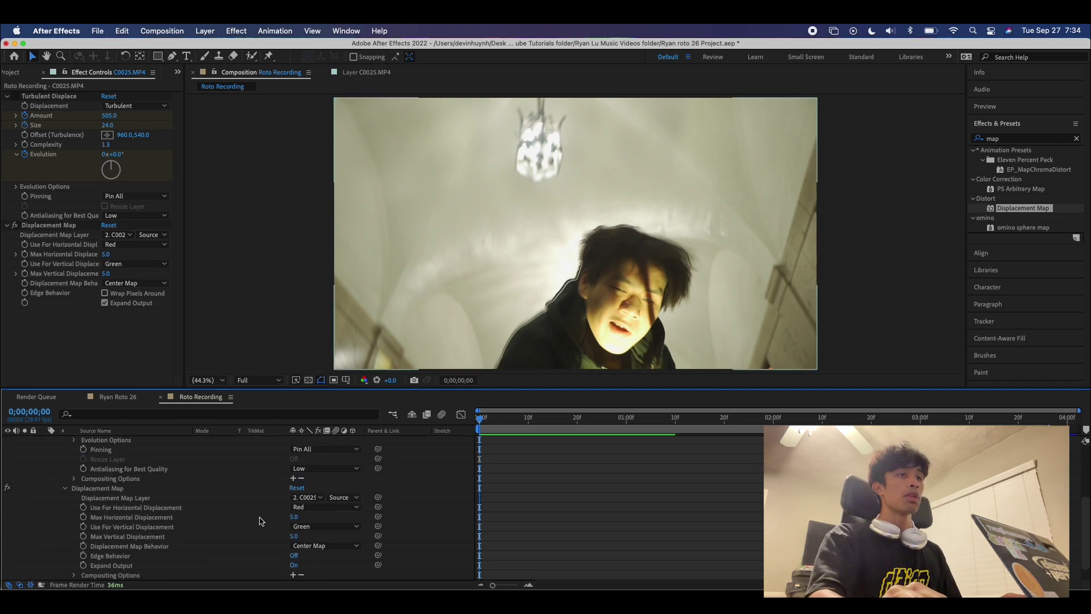
pyautogui.moveTo(295, 517); pyautogui.dragTo(702, 492)
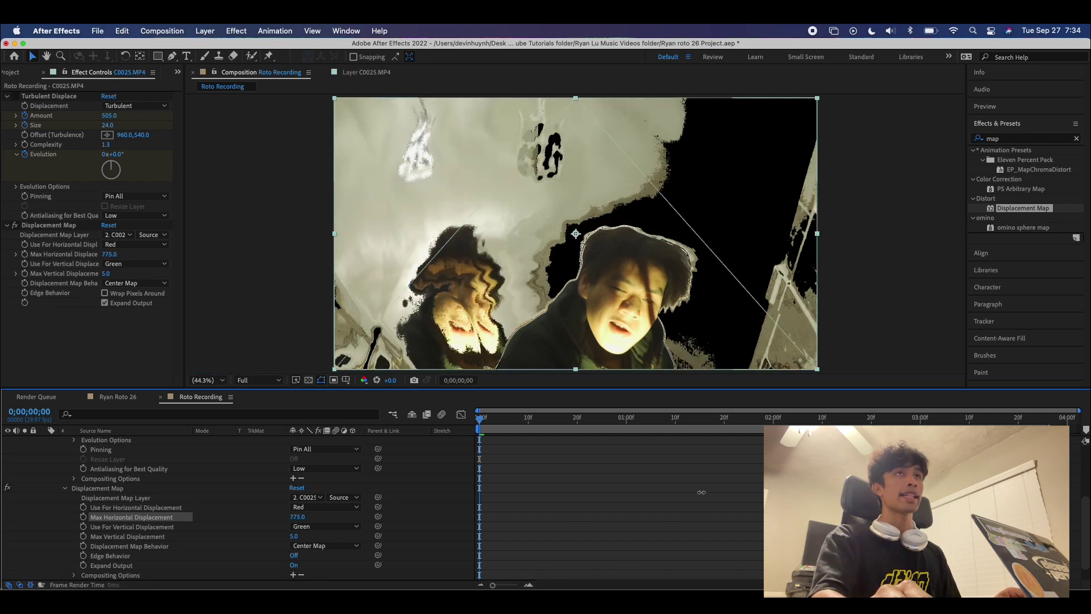
pyautogui.moveTo(491, 477); pyautogui.dragTo(498, 482)
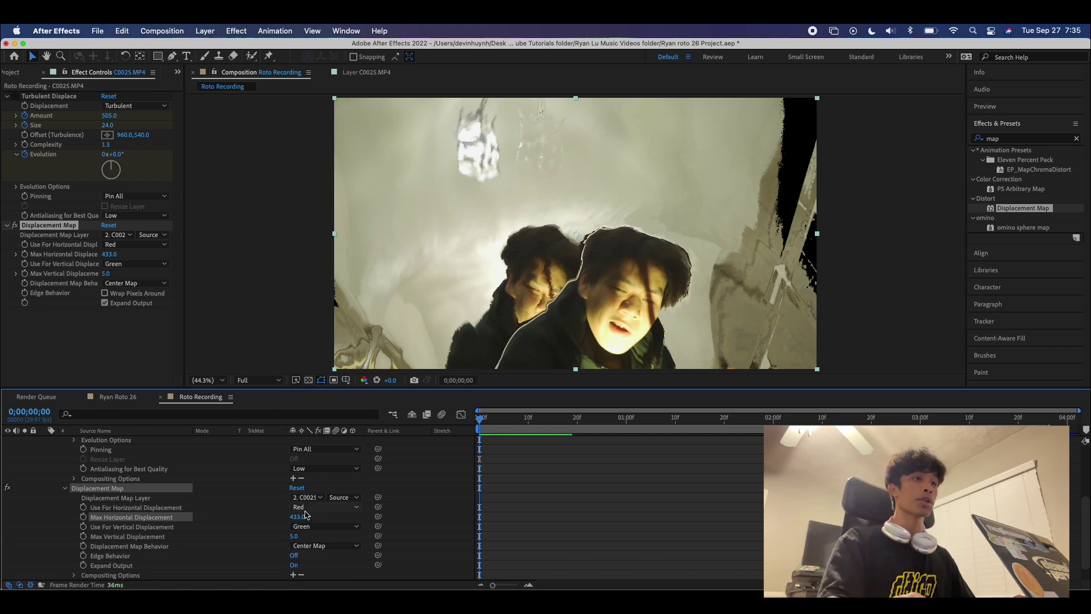
pyautogui.moveTo(305, 514); pyautogui.dragTo(491, 347)
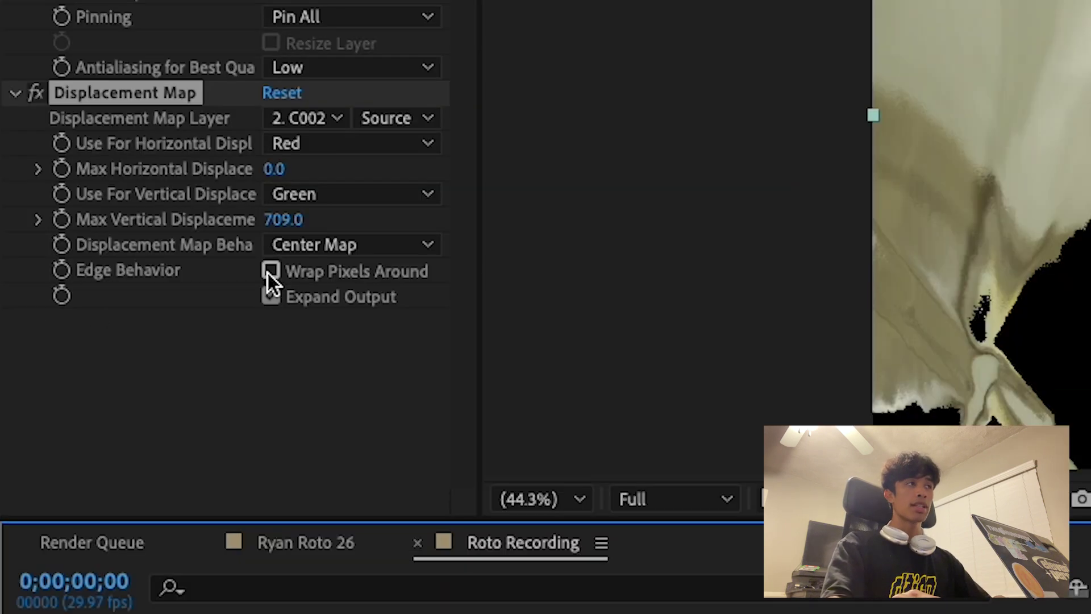
pyautogui.click(270, 271)
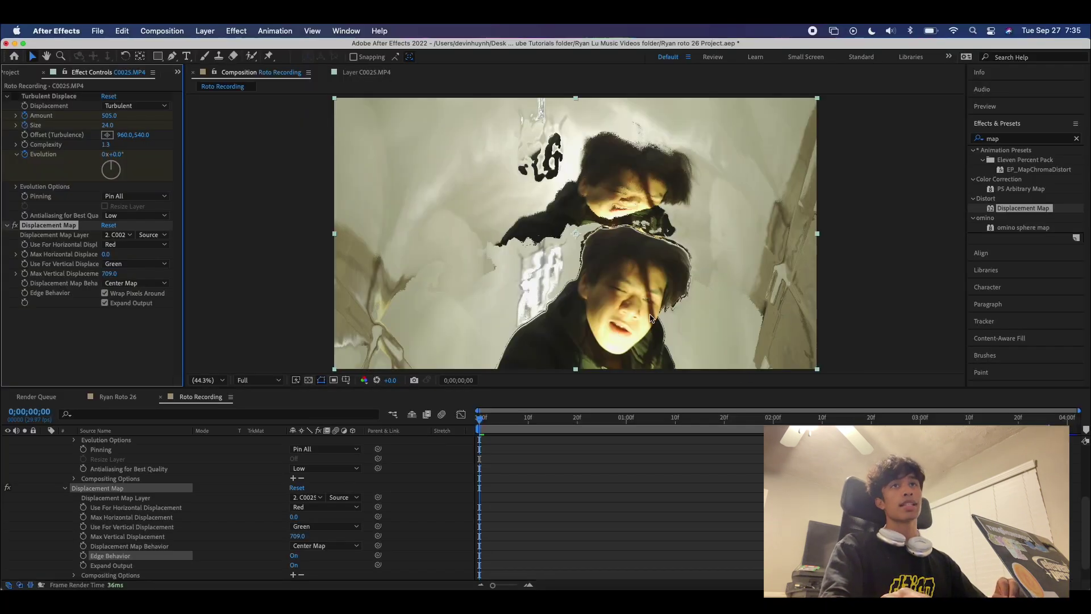
# Raise Max Vertical Displacement to 927 and keyframe it at the first frame.
pyautogui.moveTo(297, 536); pyautogui.dragTo(320, 535)
pyautogui.moveTo(474, 422)
pyautogui.mouseDown()
pyautogui.moveTo(545, 418)
pyautogui.moveTo(479, 417)
pyautogui.mouseUp()
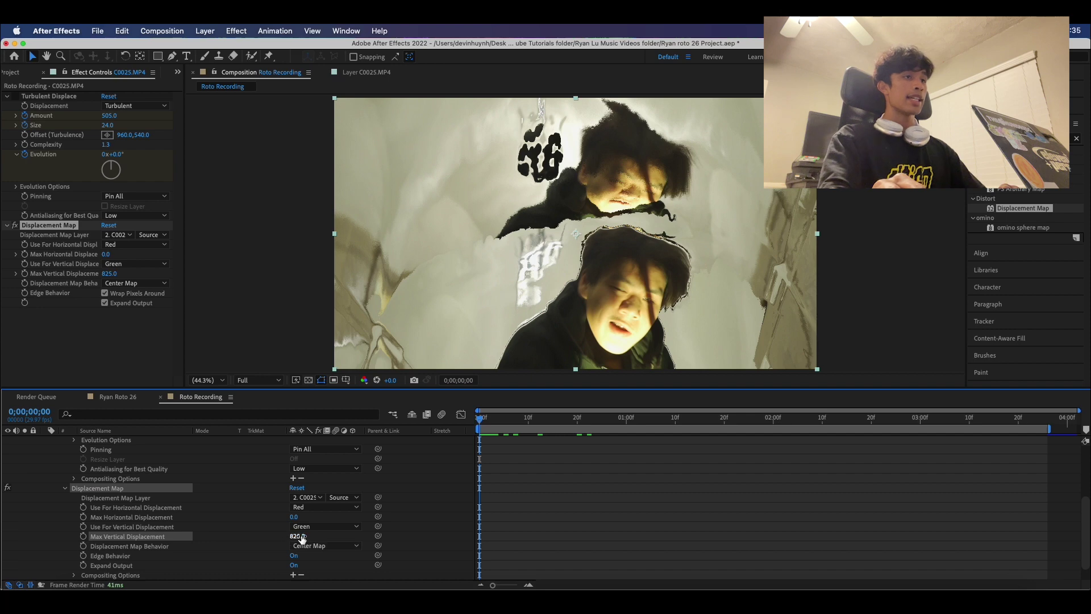
pyautogui.moveTo(301, 537); pyautogui.dragTo(339, 537)
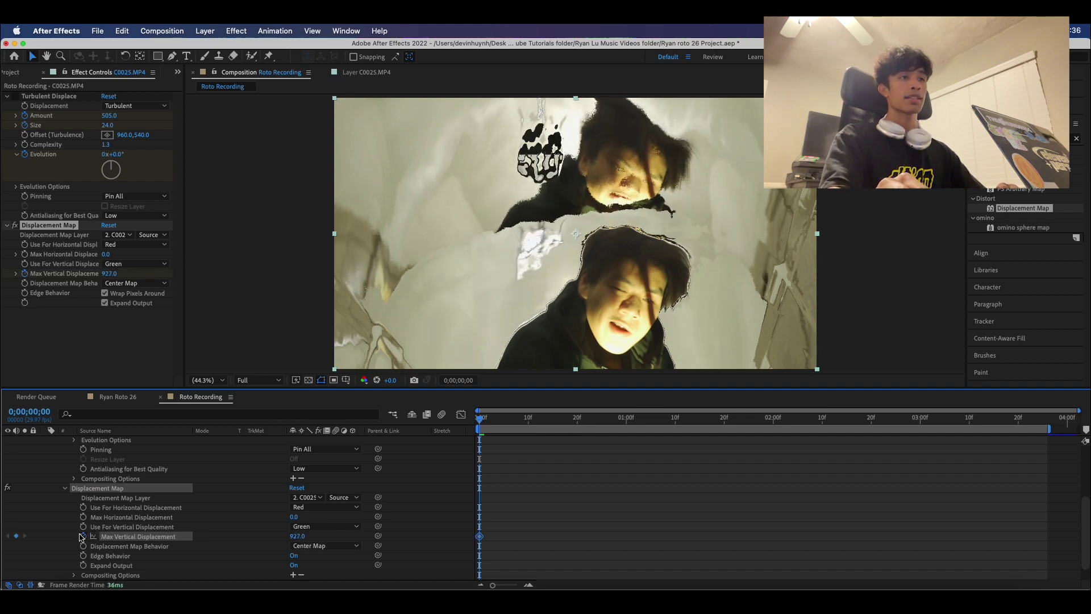
# Add a second Max Vertical Displacement keyframe of -256 at 0;00;03;02 and move it to the end of the layer.
pyautogui.moveTo(489, 418); pyautogui.dragTo(929, 459)
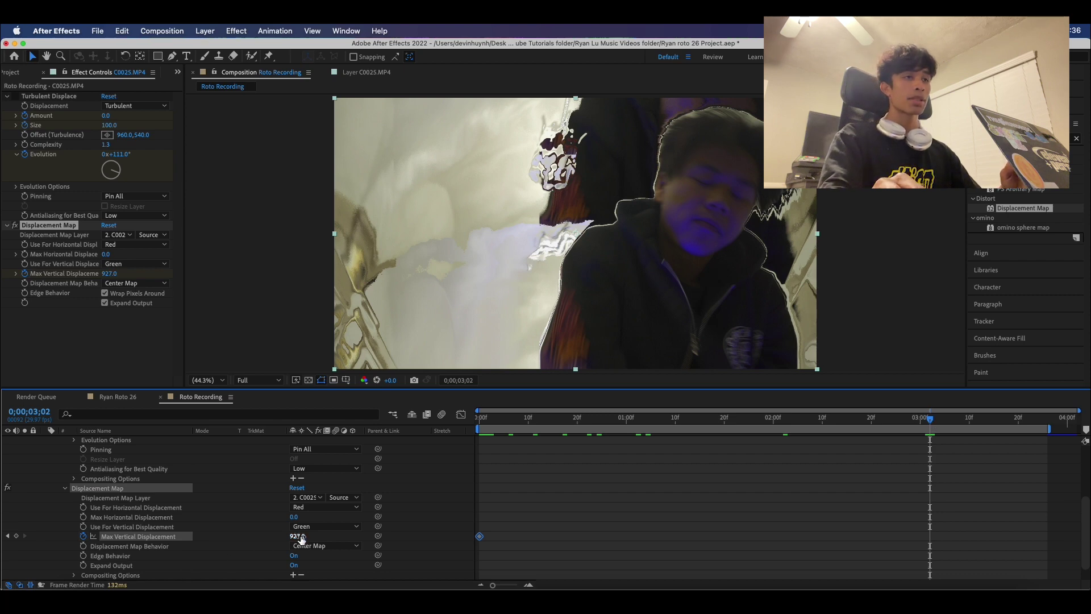
pyautogui.press('Return')
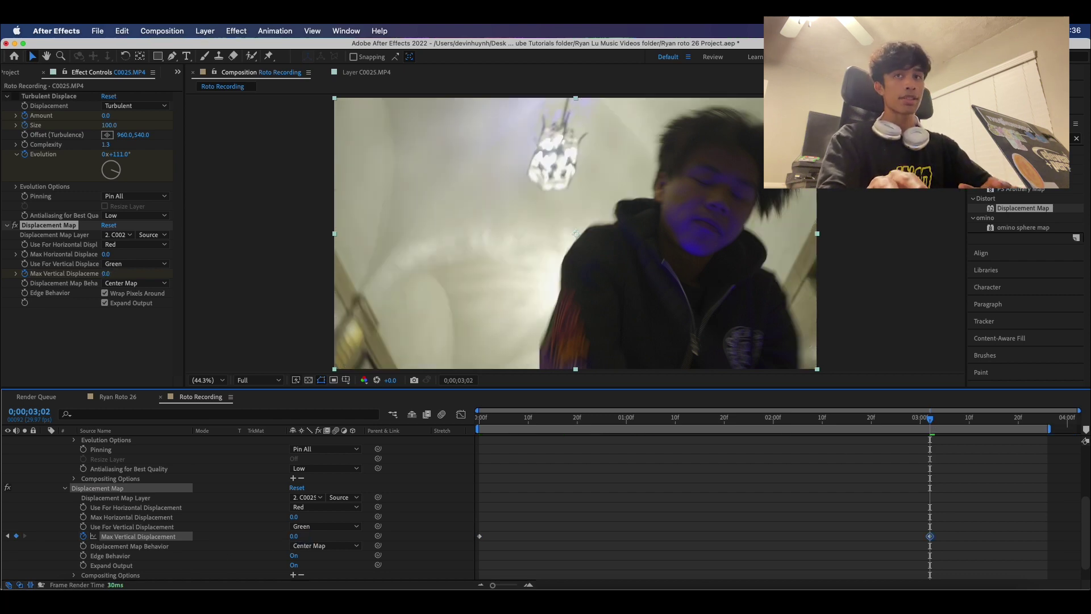
pyautogui.moveTo(923, 423)
pyautogui.mouseDown()
pyautogui.moveTo(657, 434)
pyautogui.moveTo(930, 442)
pyautogui.mouseUp()
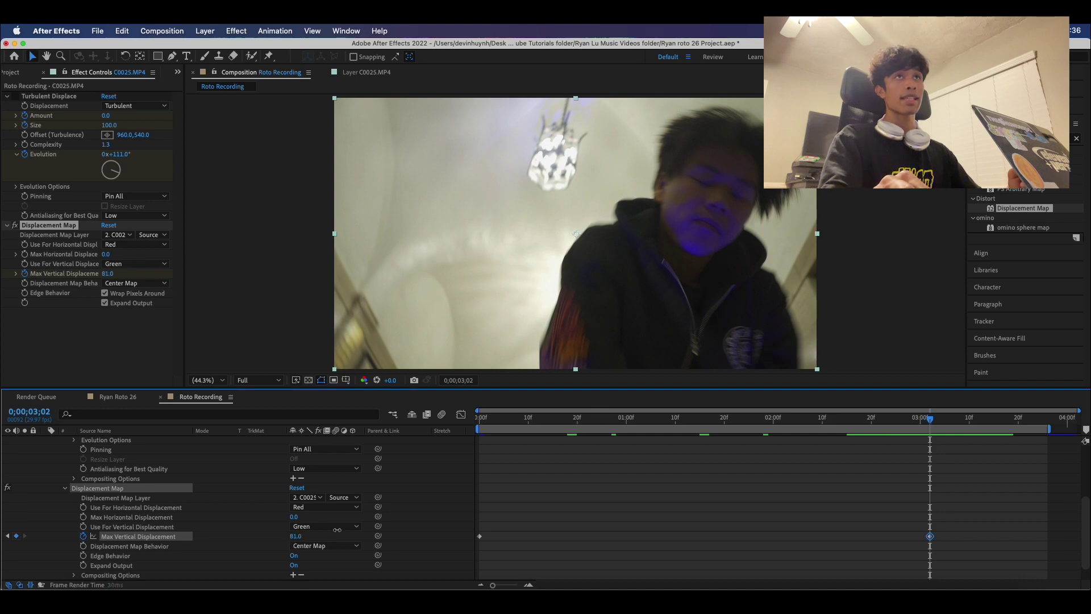
pyautogui.moveTo(337, 530); pyautogui.dragTo(130, 518)
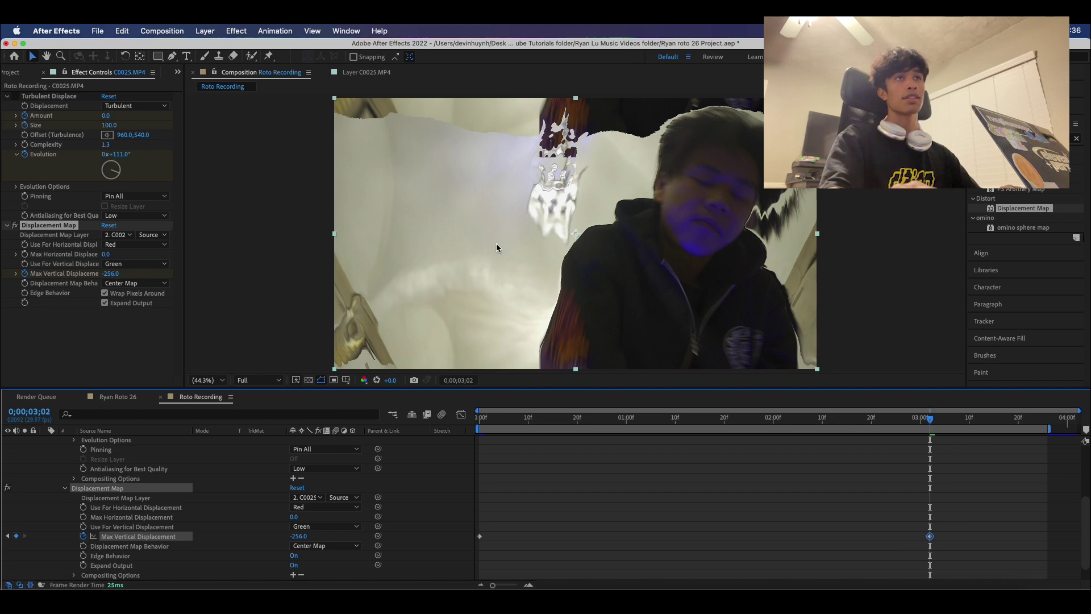
pyautogui.moveTo(930, 536); pyautogui.dragTo(1047, 536)
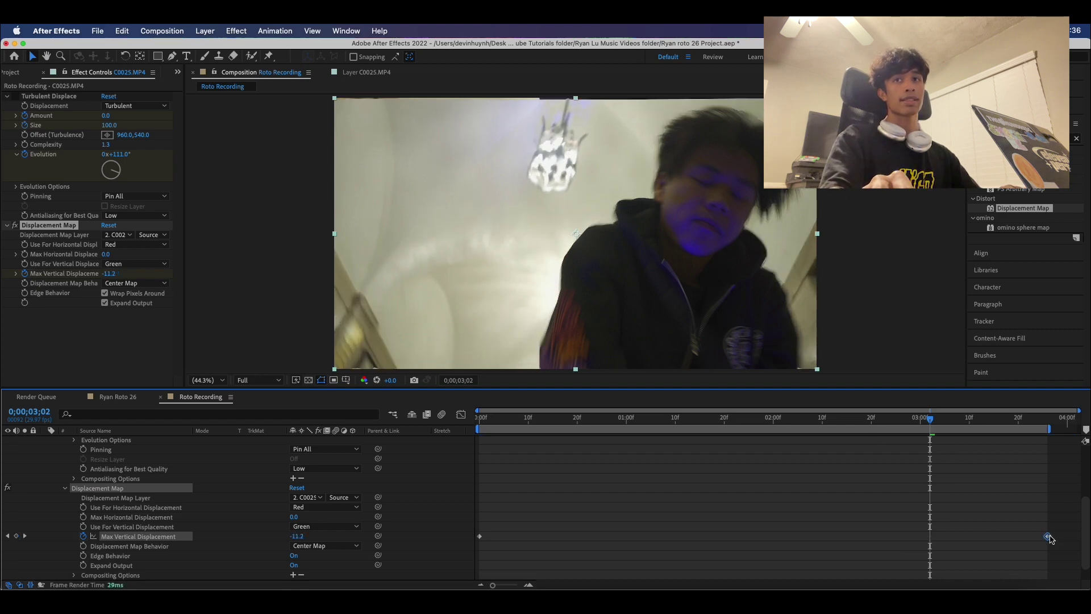
# Ease both Max Vertical Displacement keyframes and lengthen the last keyframe's incoming influence in the speed graph for a fast start and slow finish.
pyautogui.moveTo(930, 421); pyautogui.dragTo(690, 420)
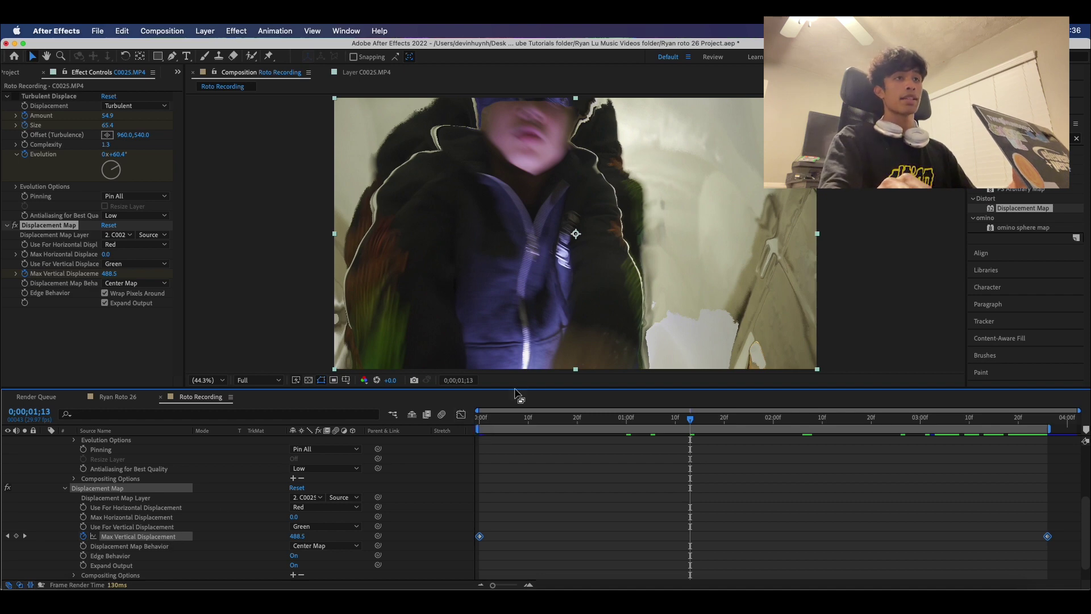
pyautogui.click(460, 416)
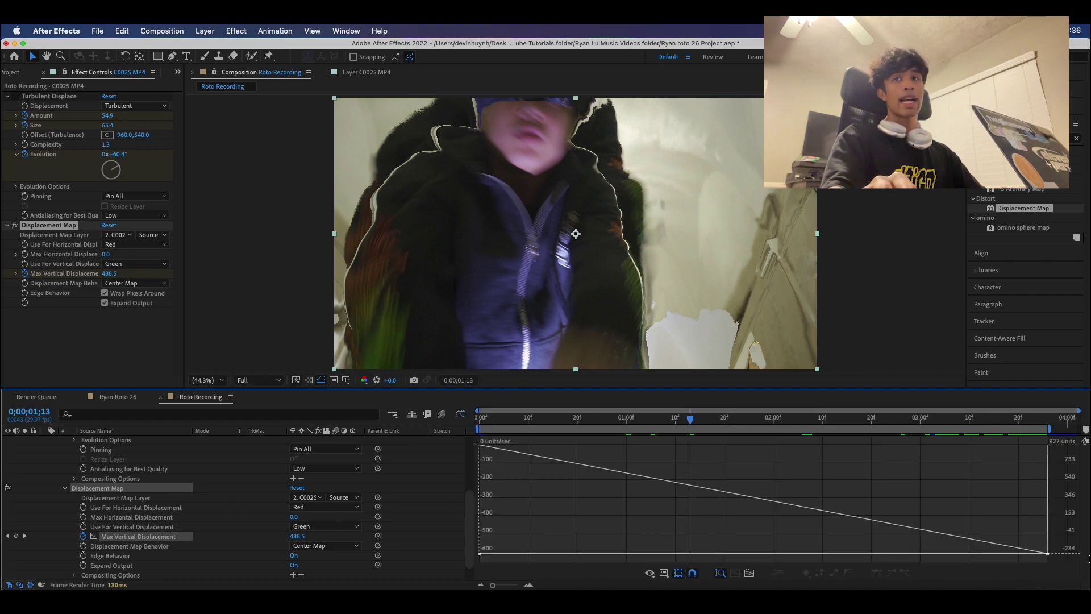
pyautogui.click(1003, 553)
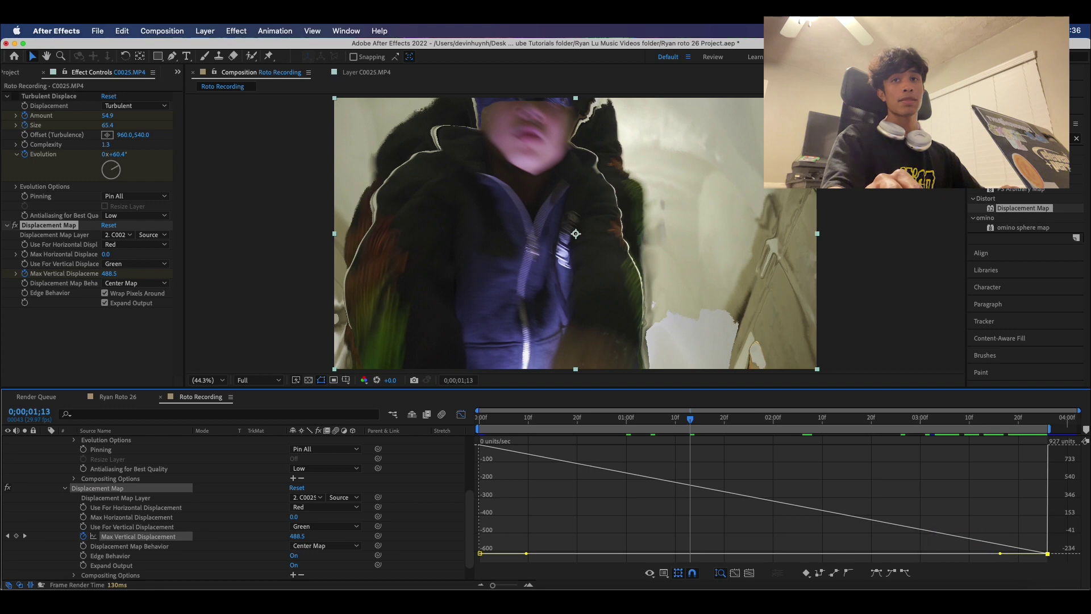
pyautogui.moveTo(1000, 553); pyautogui.dragTo(766, 449)
pyautogui.press('space')
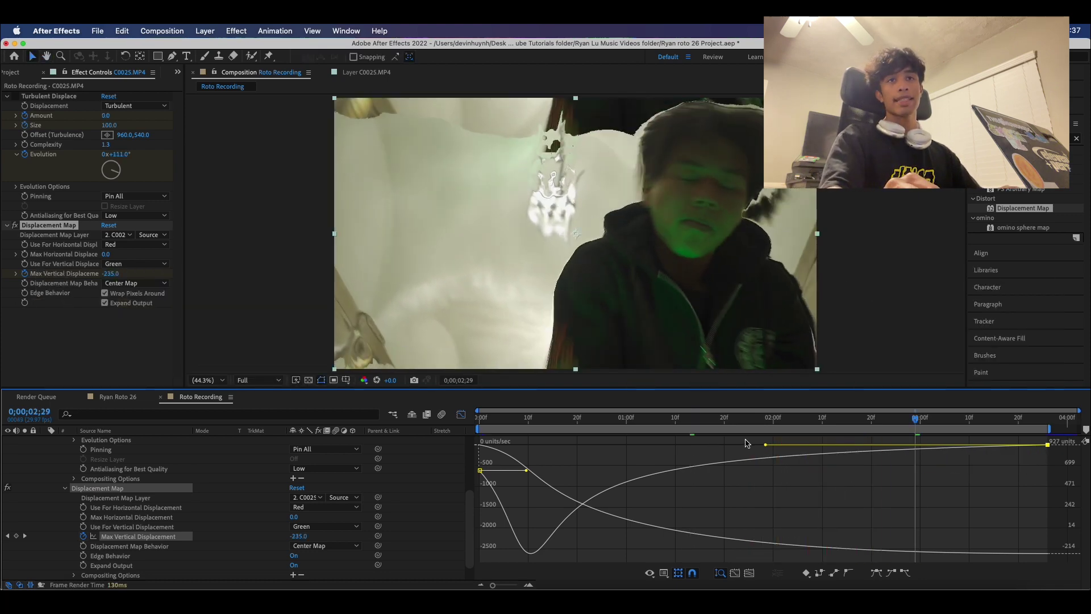
pyautogui.moveTo(763, 446)
pyautogui.mouseDown()
pyautogui.moveTo(770, 370)
pyautogui.moveTo(771, 460)
pyautogui.moveTo(770, 370)
pyautogui.moveTo(764, 444)
pyautogui.mouseUp()
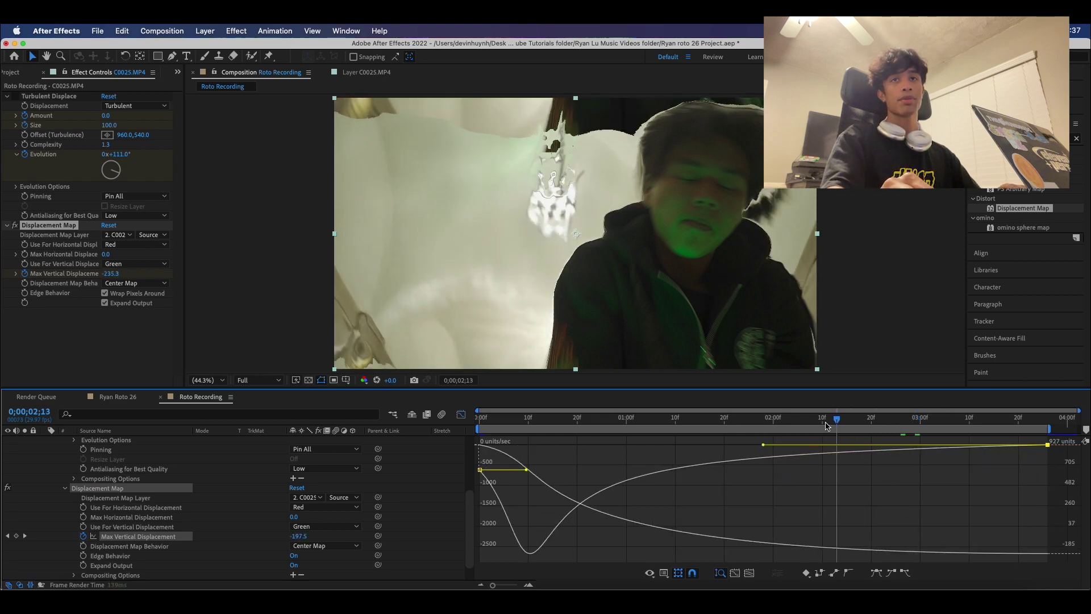
# Preview the eased Displacement Map animation from the first frame.
pyautogui.press('Home')
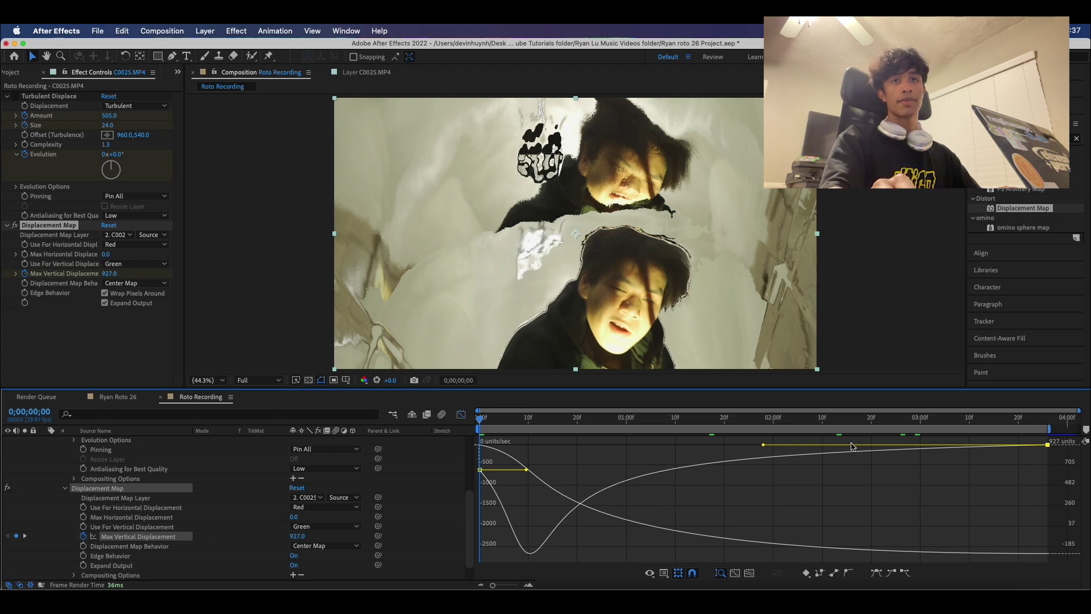
pyautogui.press('space')
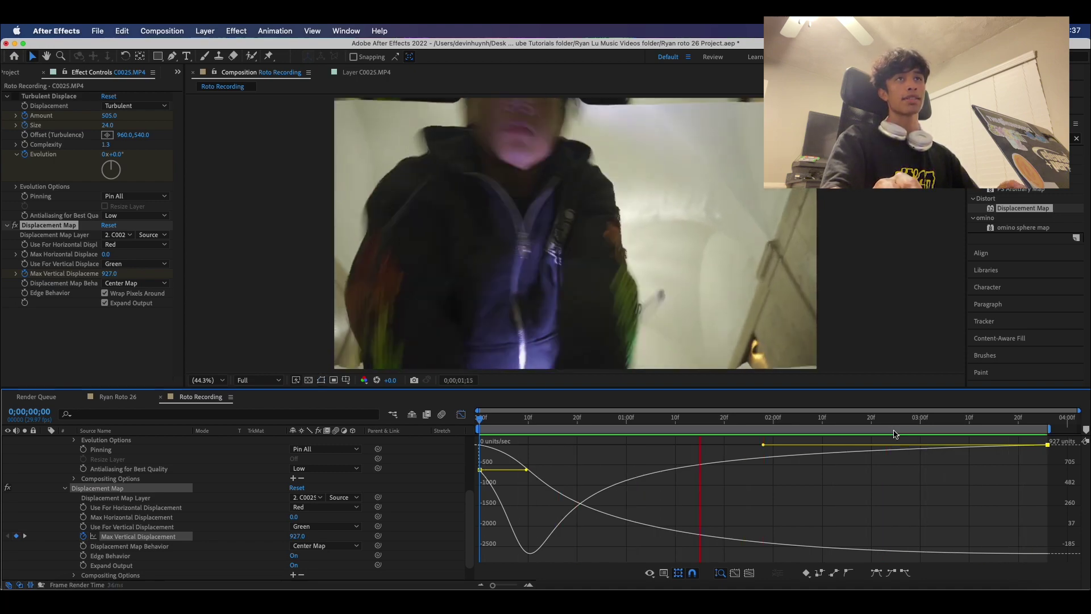
pyautogui.press('space')
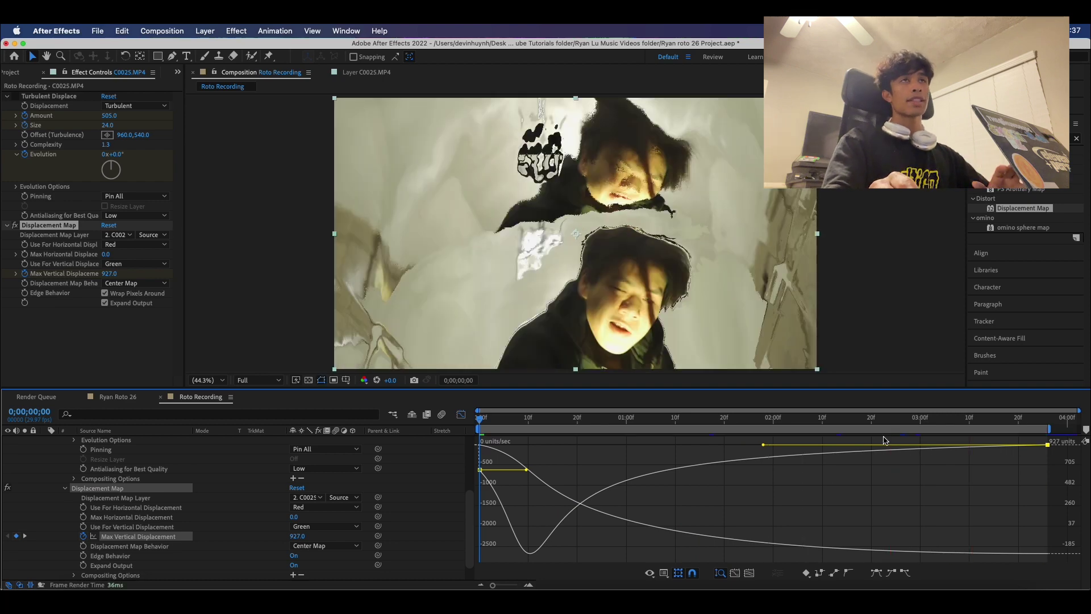
# Re-enable Turbulent Displace on the background layer and preview it combined with the Displacement Map from the first frame.
pyautogui.press('space')
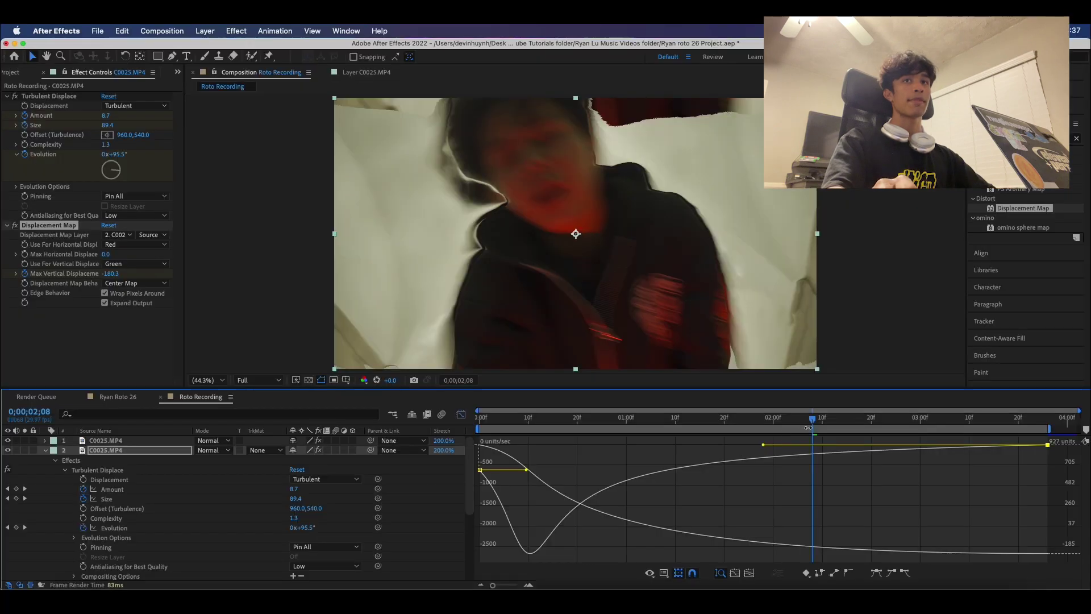
pyautogui.click(498, 439)
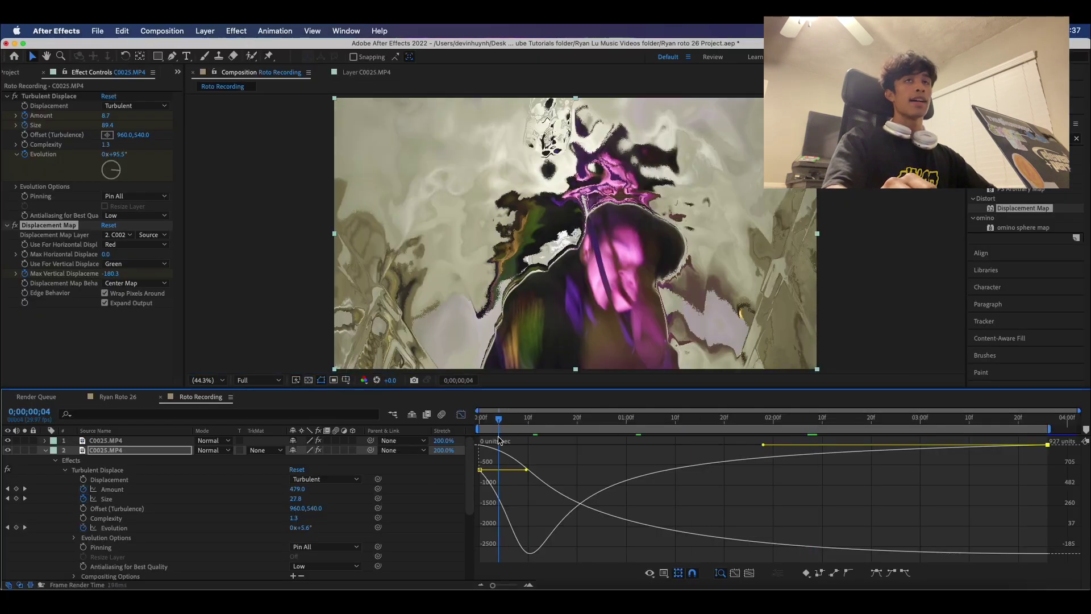
pyautogui.moveTo(498, 439); pyautogui.dragTo(439, 445)
pyautogui.press('space')
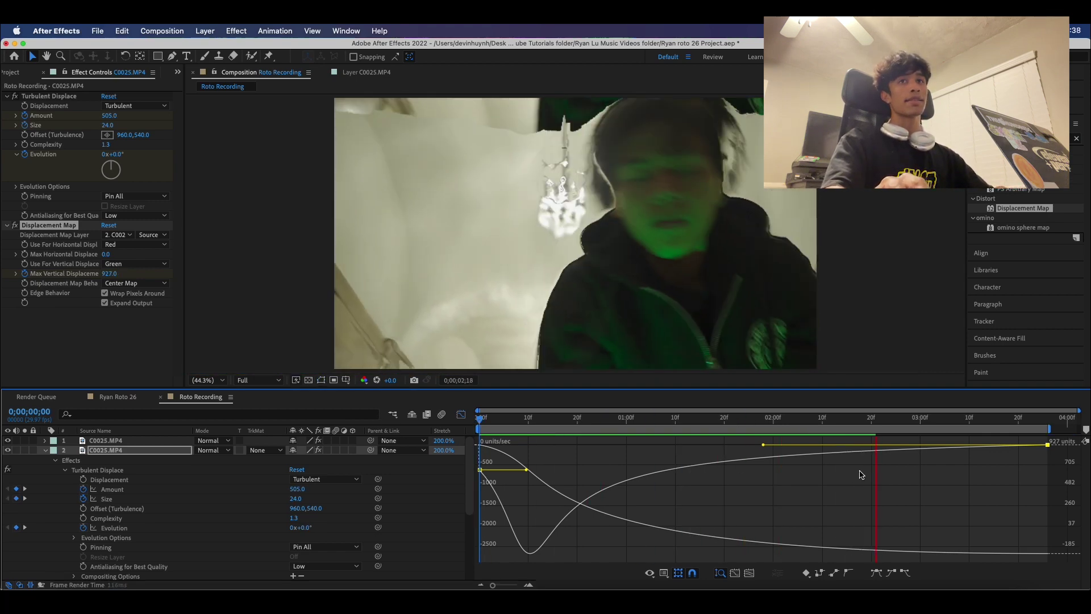
# Add the Hue/Saturation and Glow effects to the background layer, leaving Glow disabled.
pyautogui.click(1076, 139)
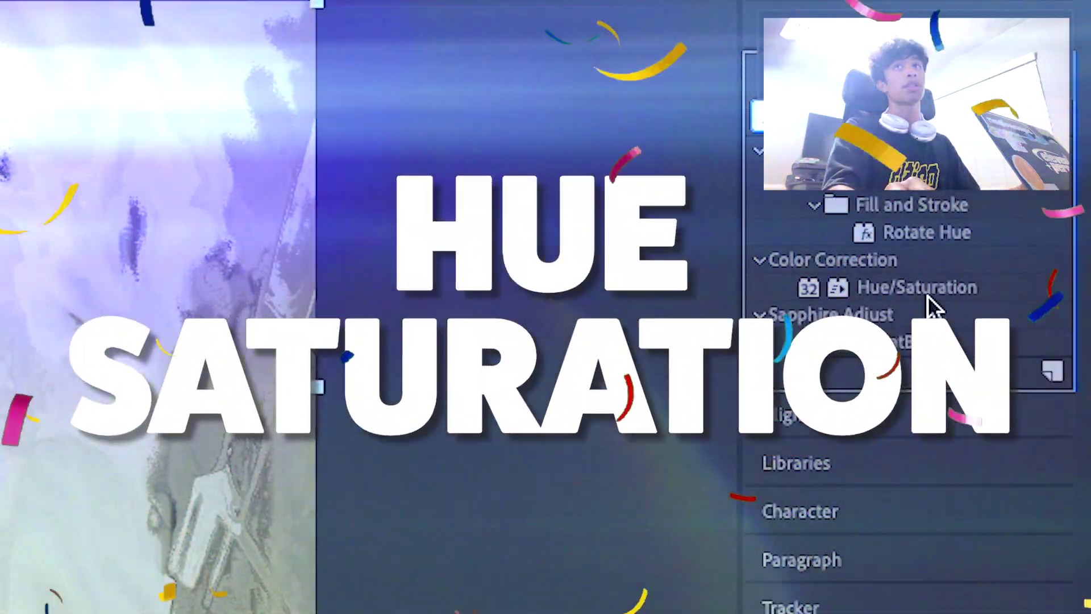
pyautogui.moveTo(929, 290); pyautogui.dragTo(190, 450)
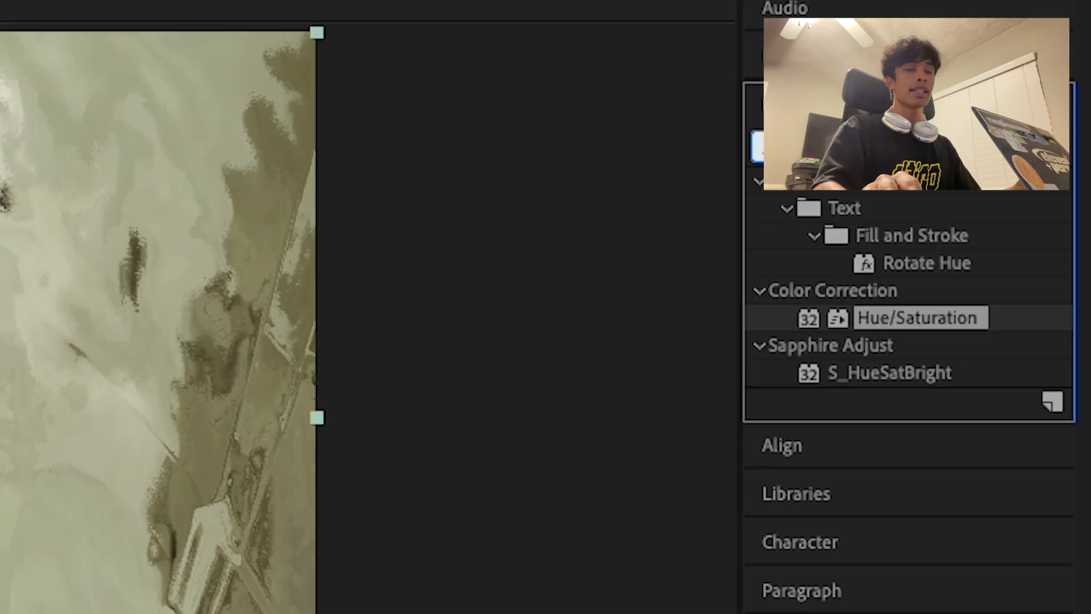
pyautogui.write('glow')
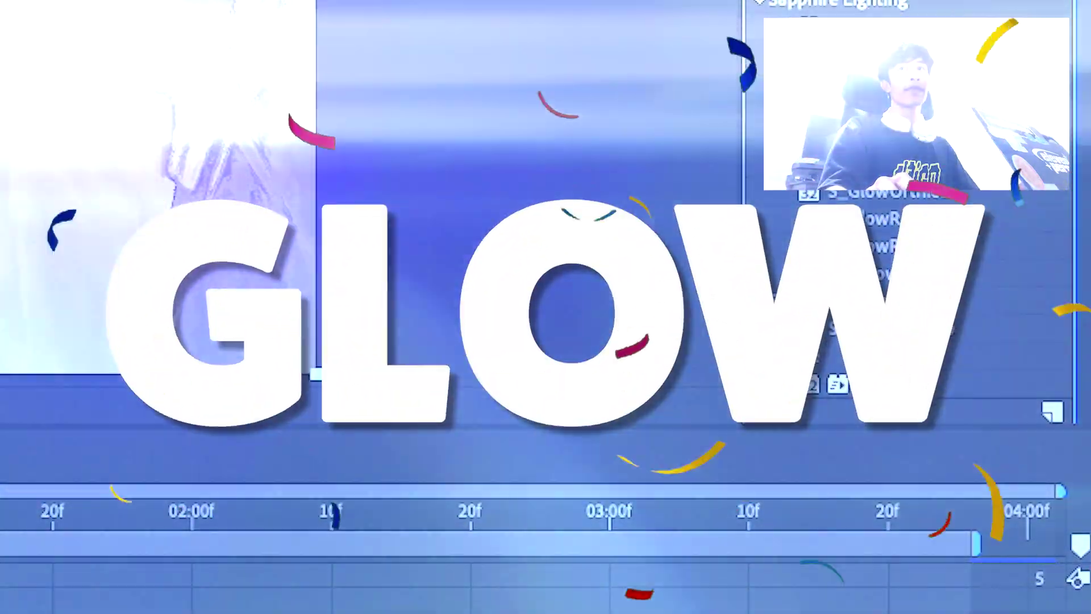
pyautogui.click(1029, 373)
pyautogui.moveTo(1029, 373); pyautogui.dragTo(182, 458)
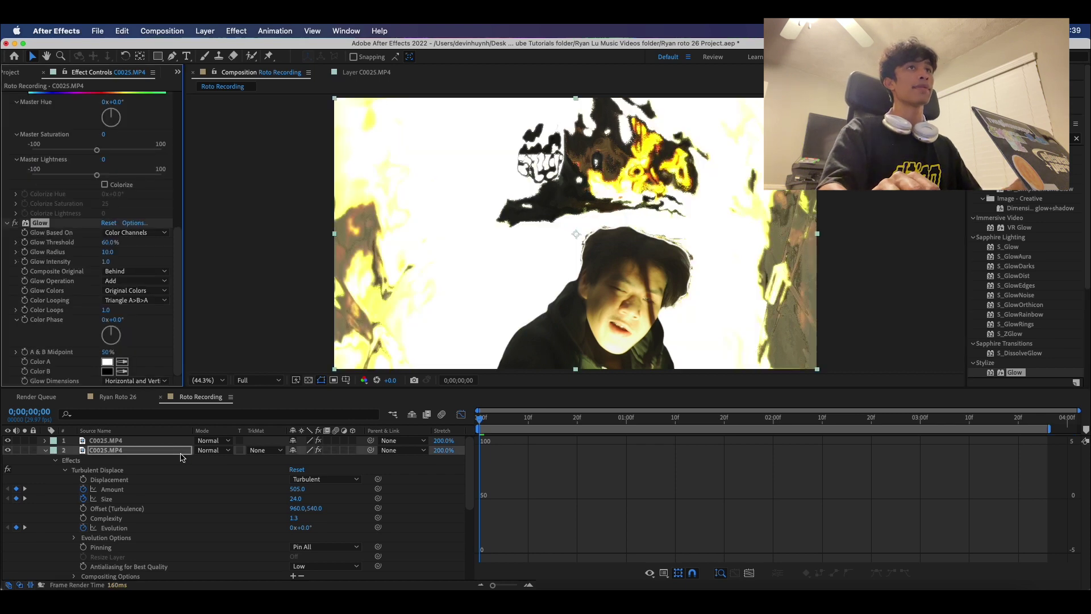
pyautogui.click(15, 224)
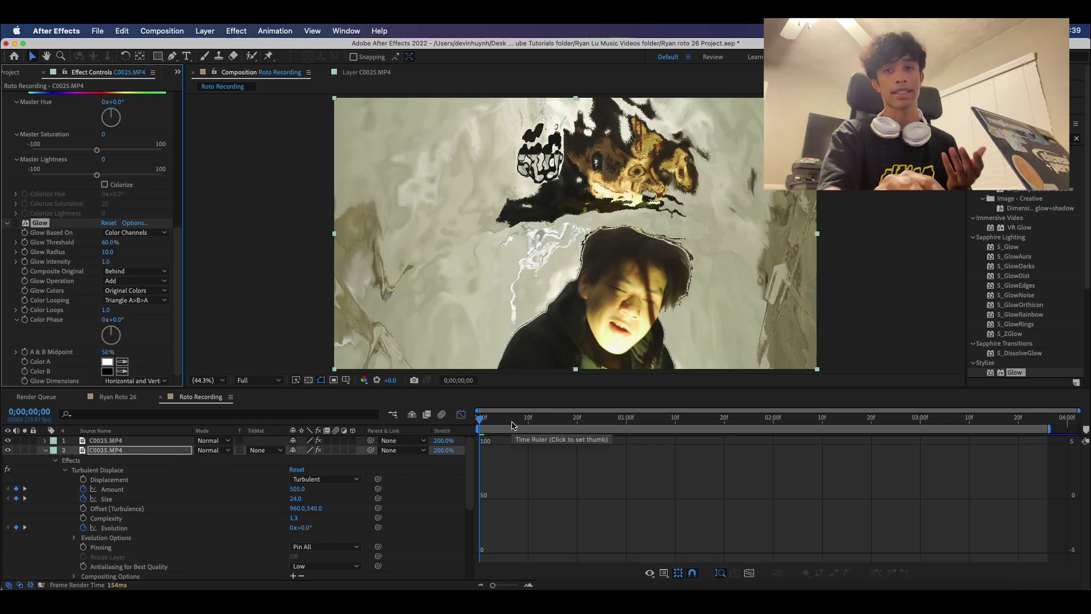
# Add a Hue/Saturation Channel Range keyframe at 0;00;03;11 on the background layer, with the timeline in layer bar view.
pyautogui.scroll(-5, 164, 493)
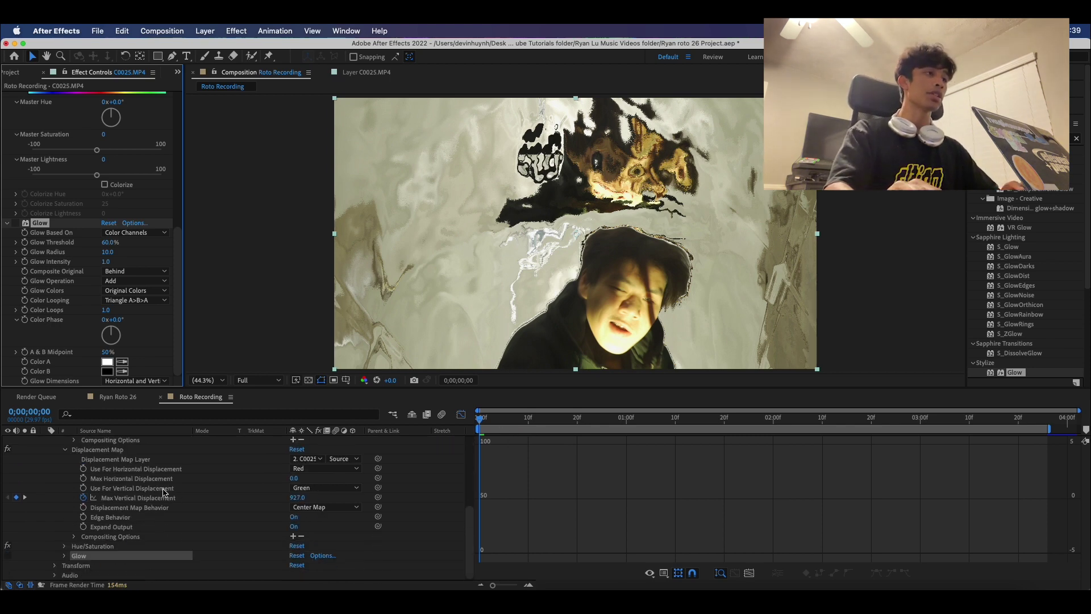
pyautogui.click(64, 546)
pyautogui.scroll(-2, 82, 546)
pyautogui.scroll(2, 489, 423)
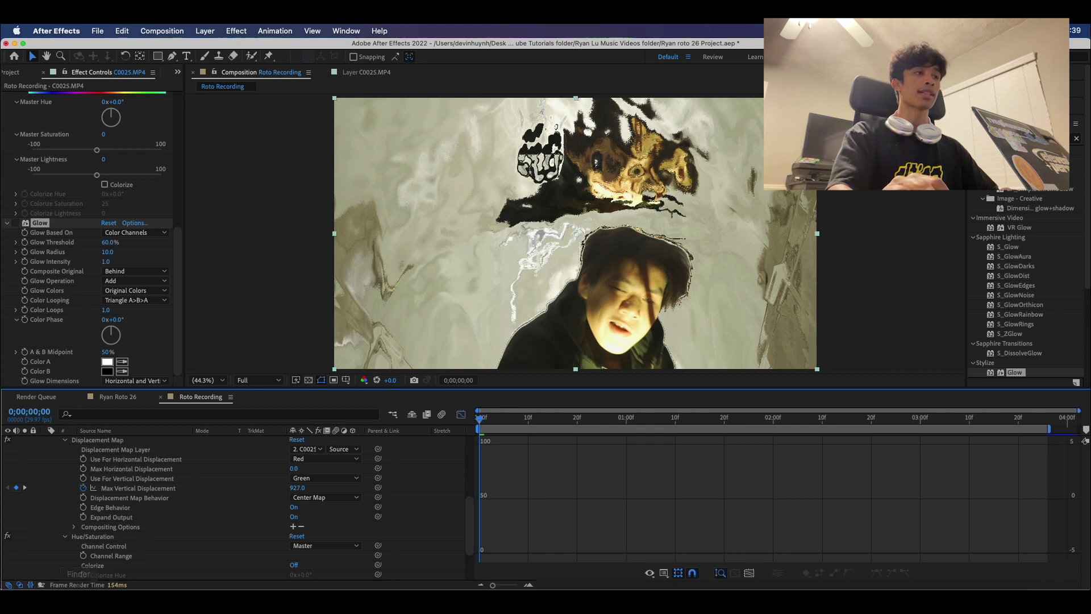
pyautogui.moveTo(485, 422)
pyautogui.mouseDown()
pyautogui.moveTo(554, 423)
pyautogui.moveTo(478, 427)
pyautogui.mouseUp()
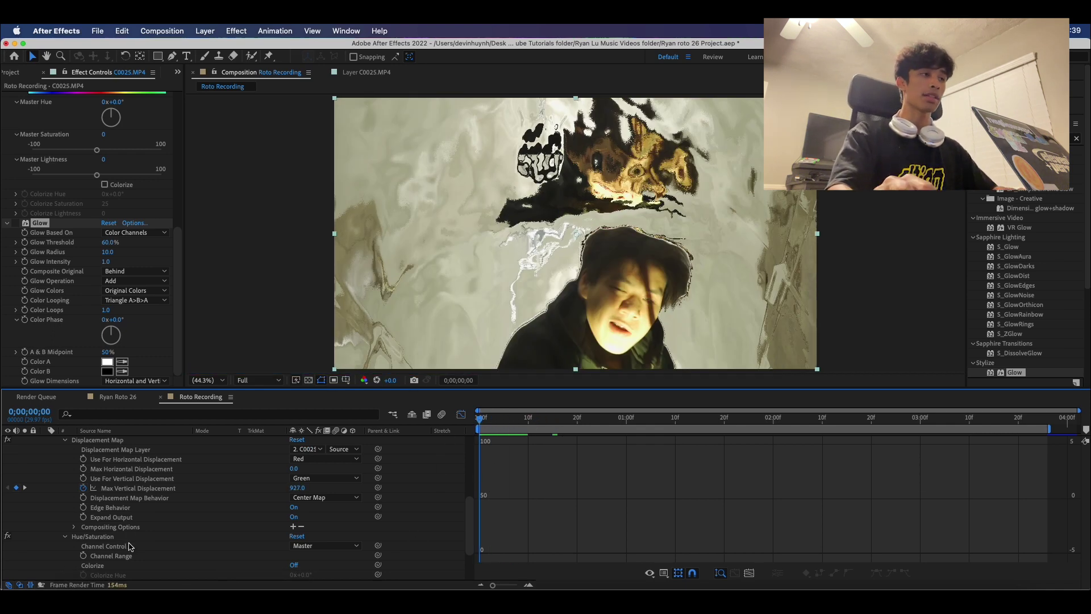
pyautogui.scroll(-1, 113, 548)
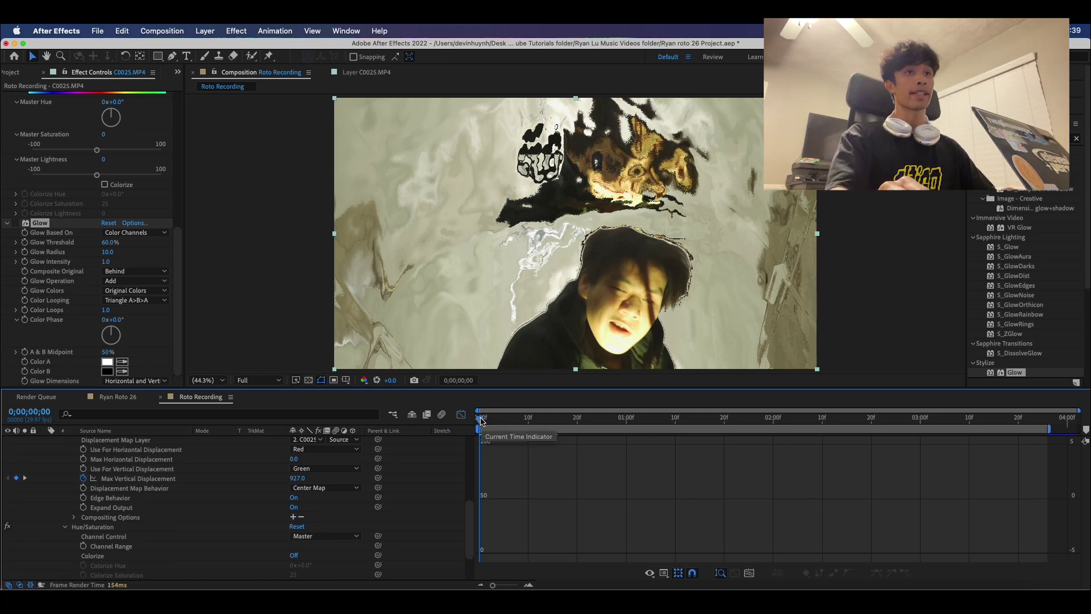
pyautogui.moveTo(481, 421); pyautogui.dragTo(974, 424)
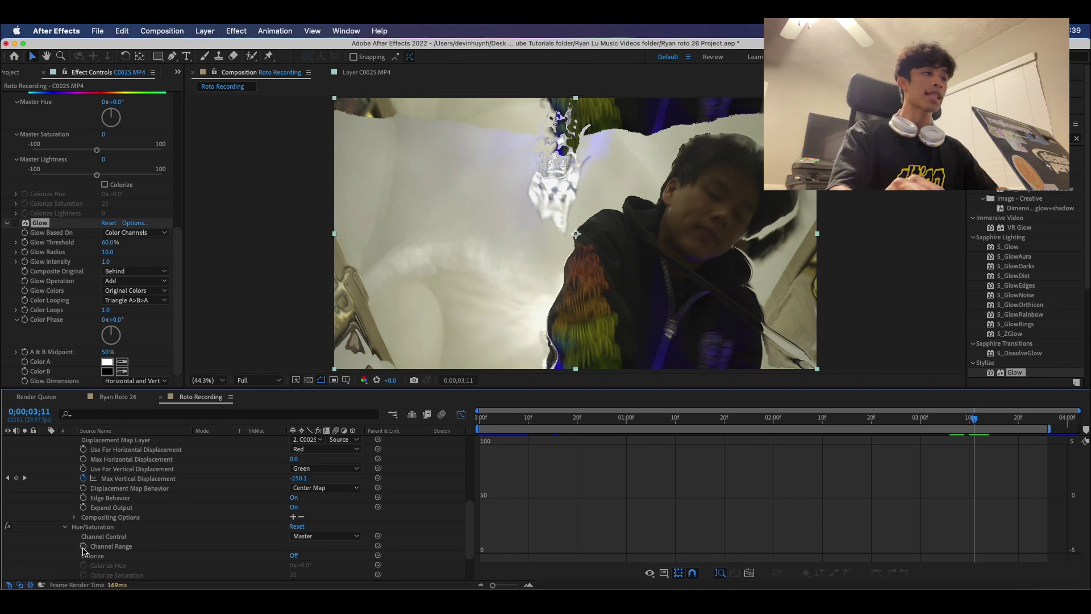
pyautogui.scroll(-2, 83, 550)
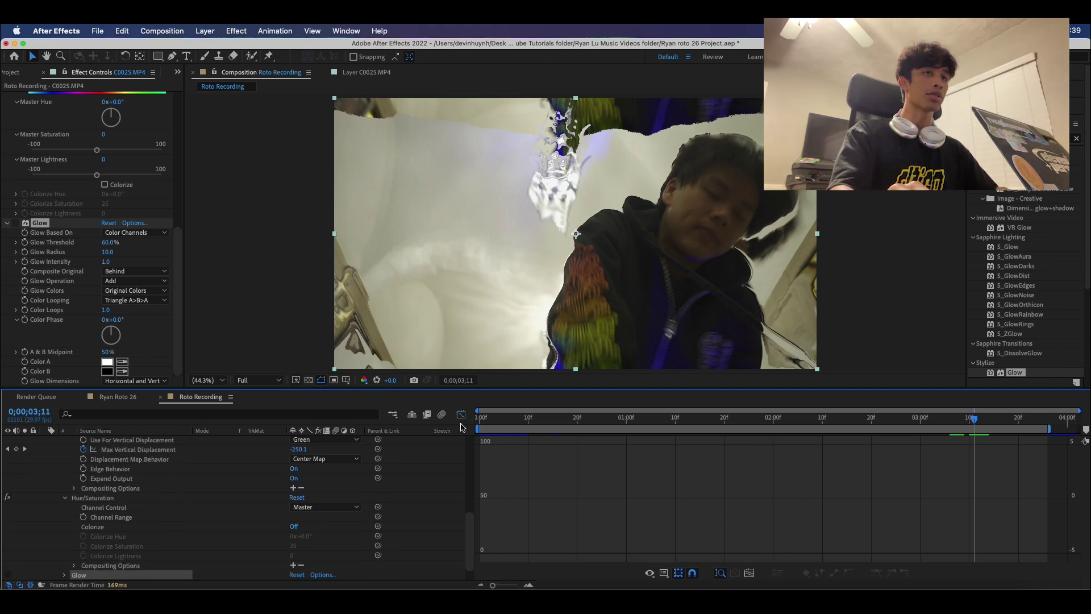
pyautogui.click(461, 416)
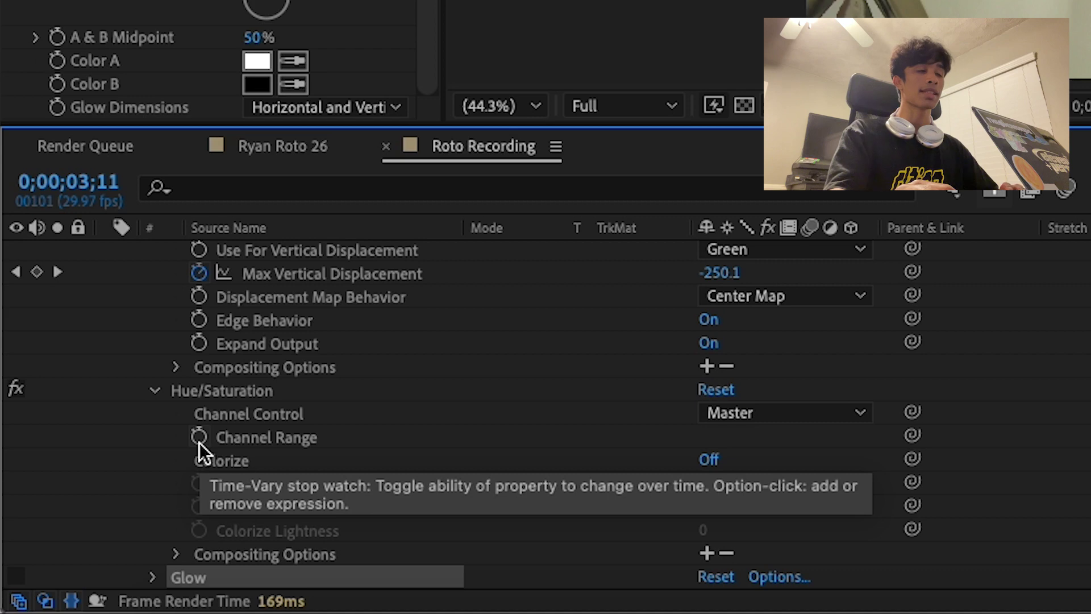
pyautogui.click(199, 439)
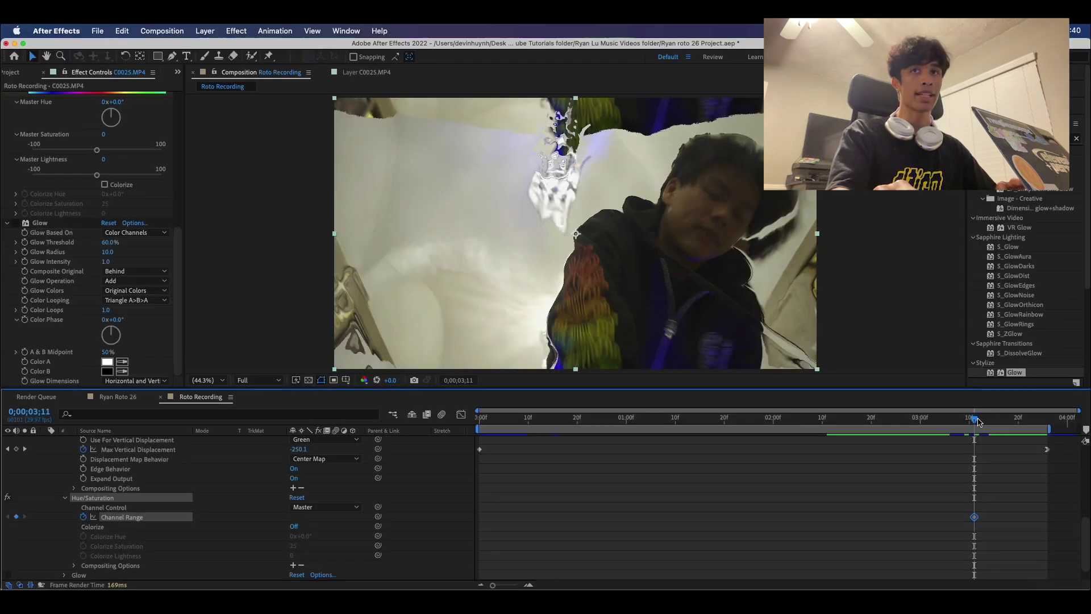
# Set Master Hue to 1x+64.0° at the first frame to animate the Channel Range, and preview the hue shift.
pyautogui.moveTo(978, 420); pyautogui.dragTo(437, 445)
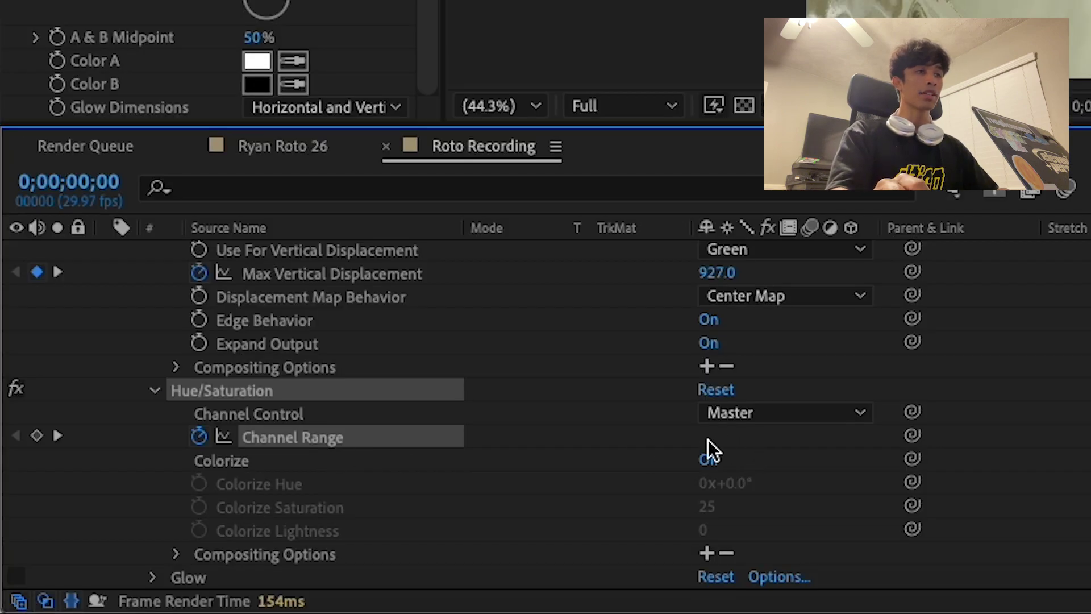
pyautogui.scroll(5, 160, 282)
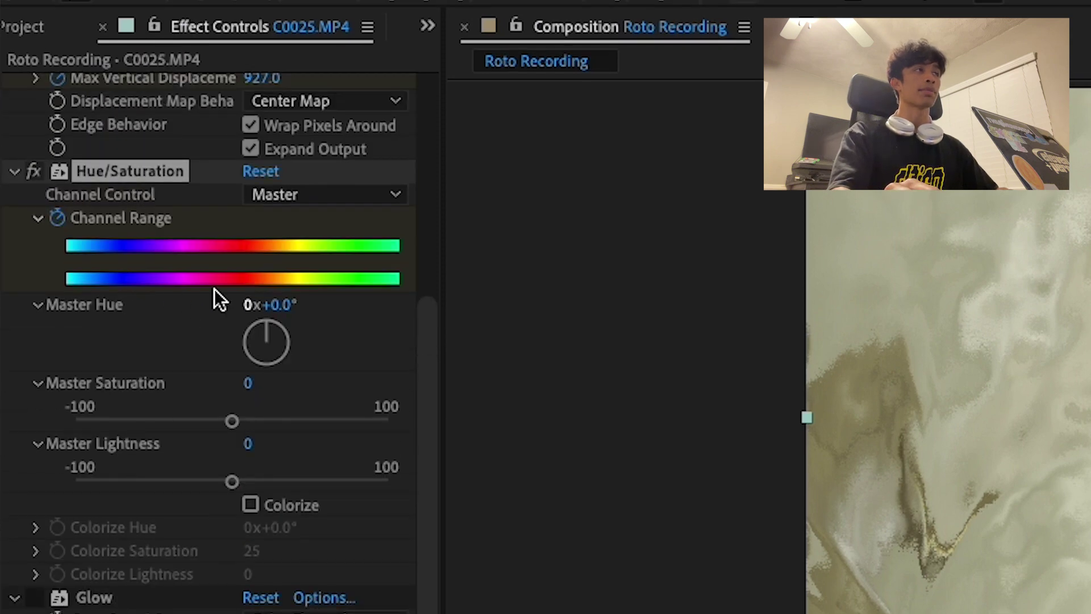
pyautogui.scroll(4, 168, 288)
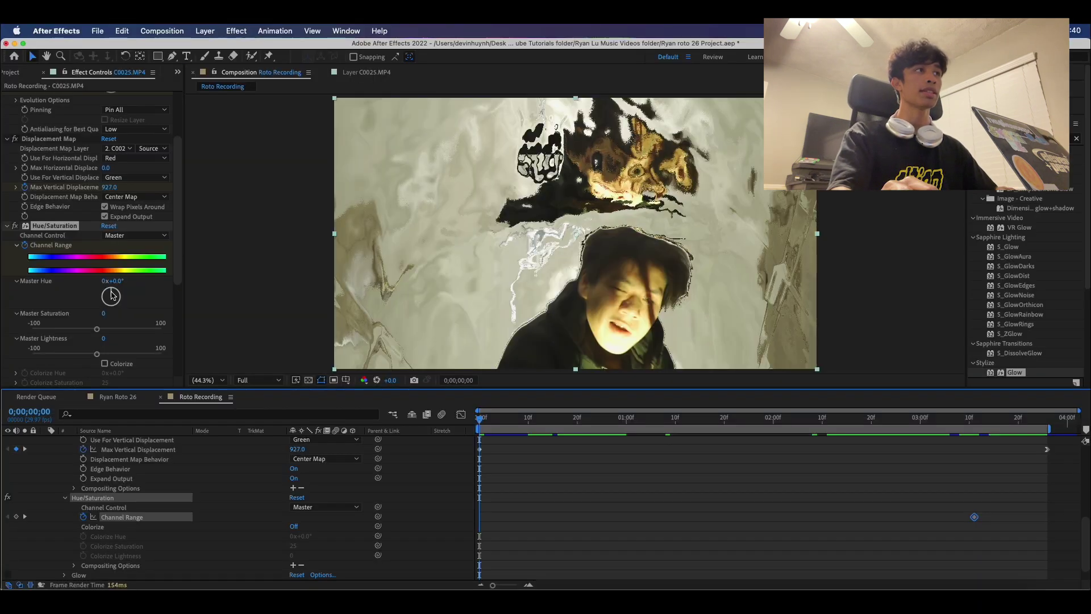
pyautogui.moveTo(267, 563); pyautogui.dragTo(204, 542)
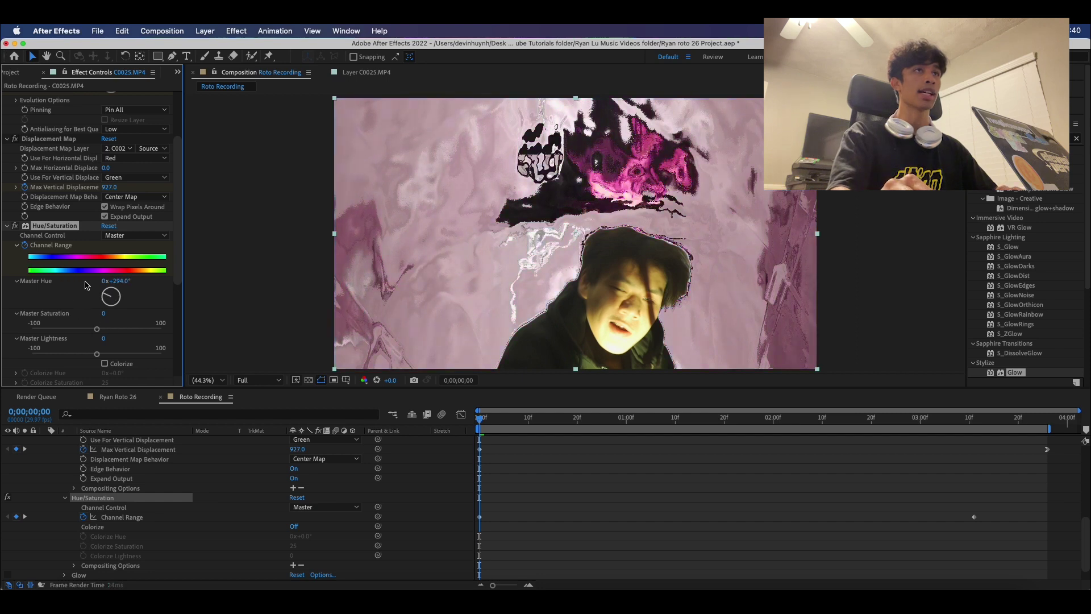
pyautogui.moveTo(87, 285); pyautogui.dragTo(147, 282)
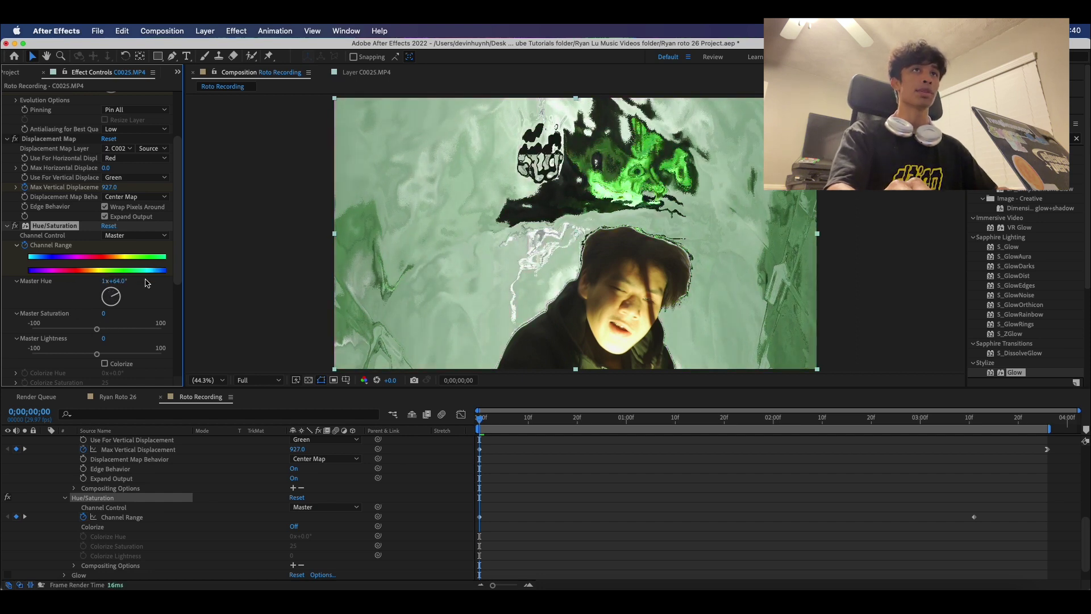
pyautogui.press('space')
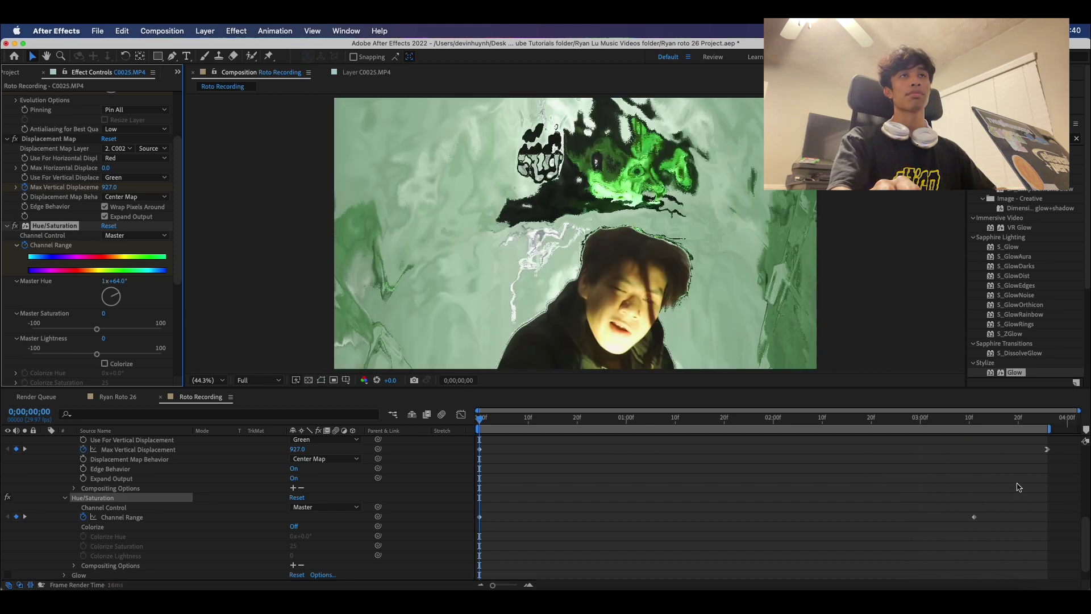
# Enable the Glow effect on the background layer and set its Glow Threshold to 64.3%.
pyautogui.click(64, 576)
pyautogui.scroll(-5, 65, 562)
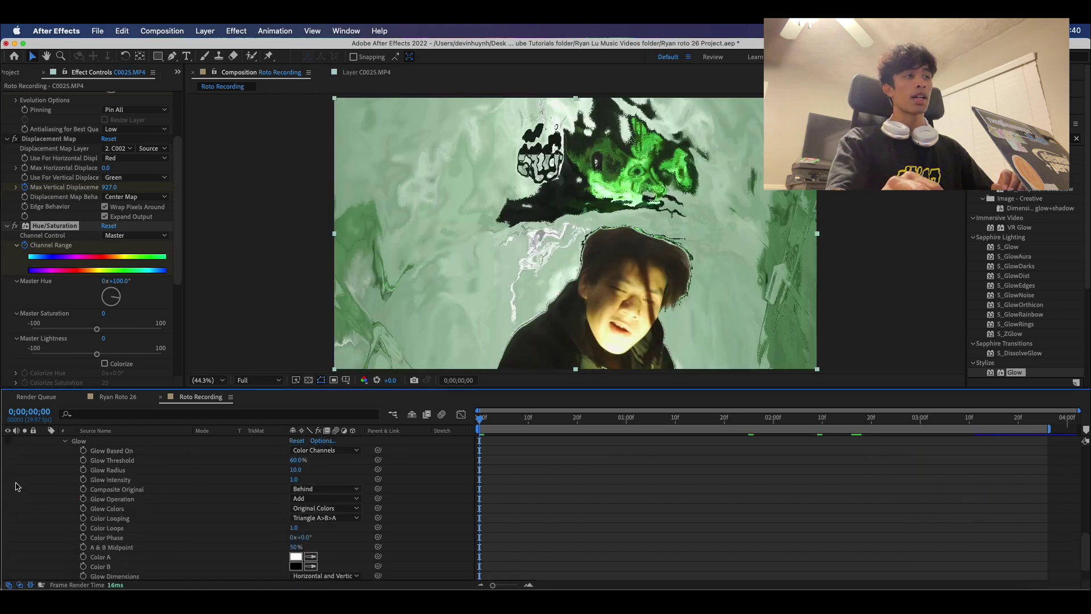
pyautogui.scroll(5, 16, 500)
pyautogui.click(9, 538)
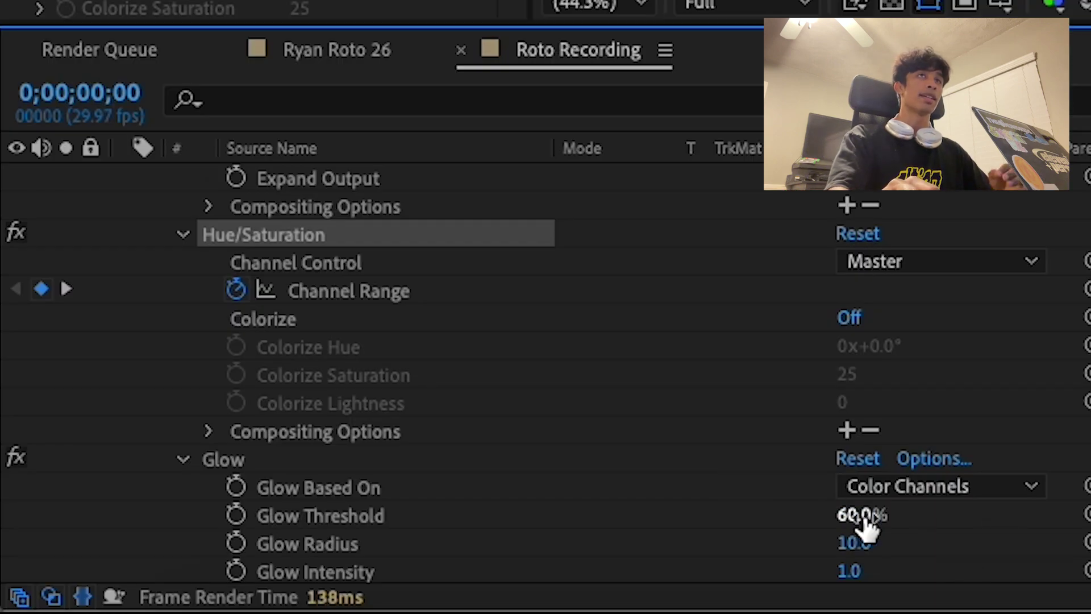
pyautogui.moveTo(861, 518)
pyautogui.mouseDown()
pyautogui.moveTo(817, 516)
pyautogui.moveTo(882, 513)
pyautogui.mouseUp()
pyautogui.moveTo(884, 514); pyautogui.dragTo(883, 514)
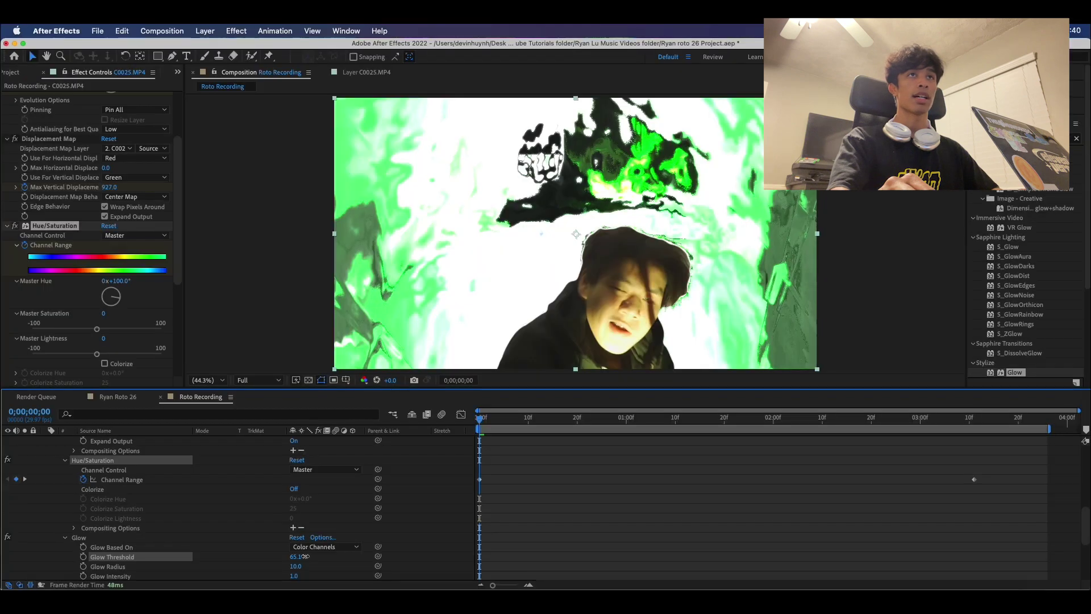
pyautogui.moveTo(306, 557); pyautogui.dragTo(313, 570)
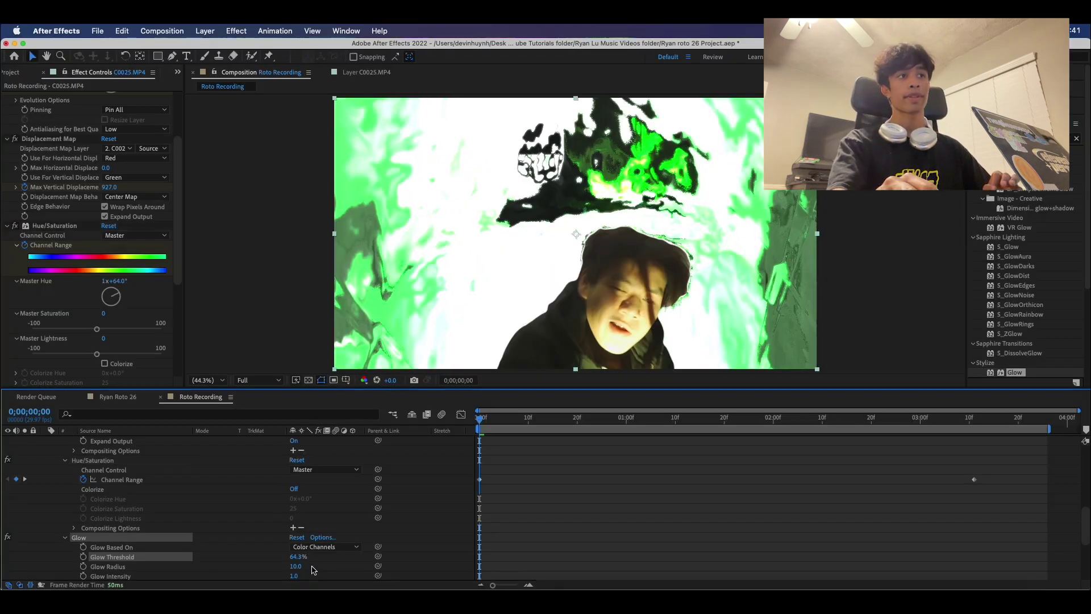
# Set the Glow Radius to 108.0 and the Glow Threshold to 71.4%.
pyautogui.scroll(-3, 344, 557)
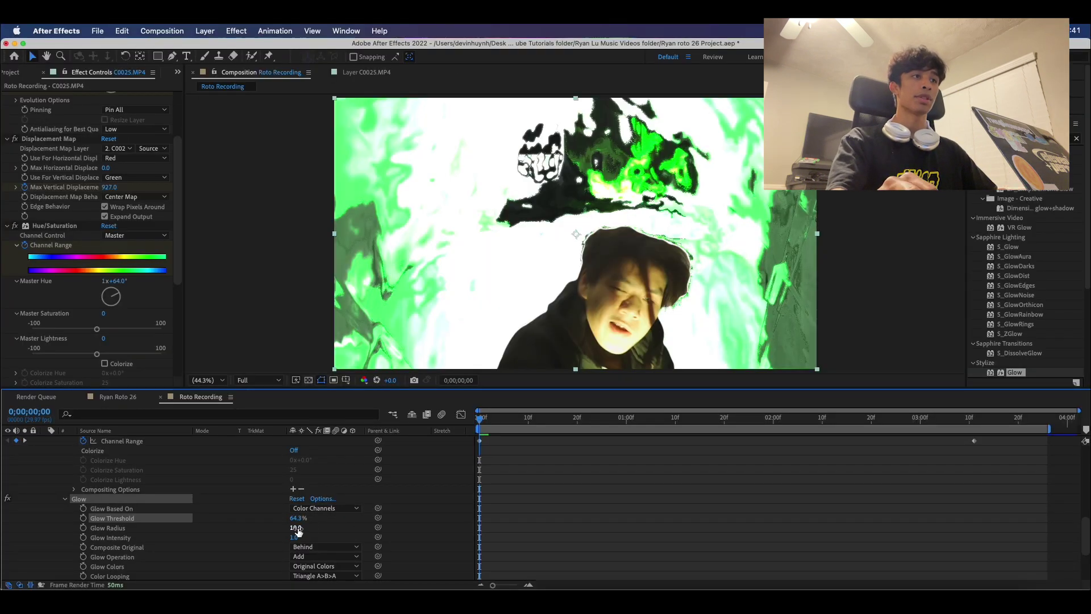
pyautogui.moveTo(296, 527); pyautogui.dragTo(352, 524)
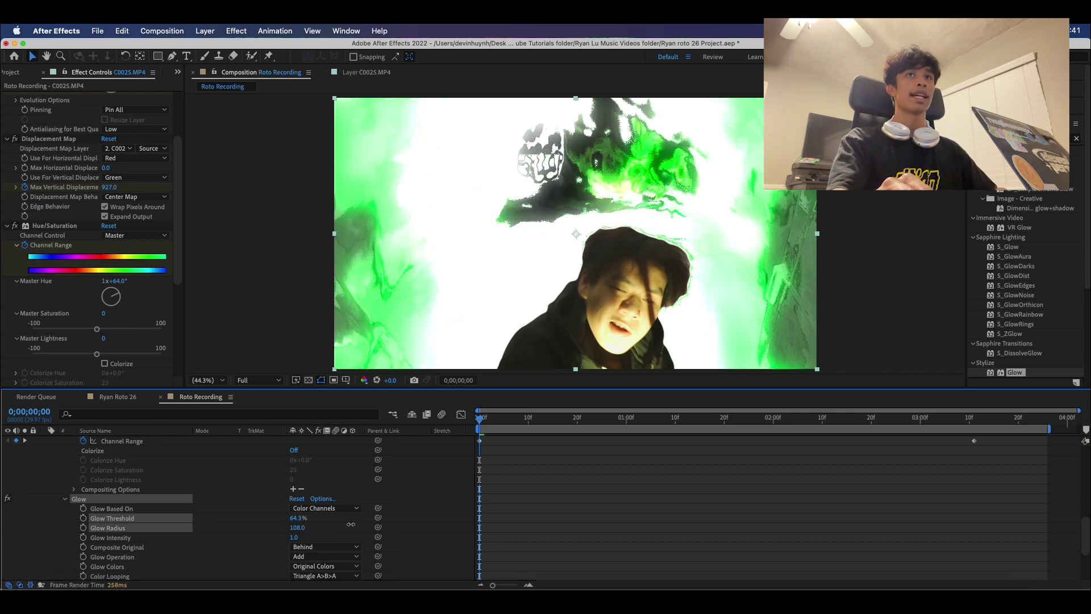
pyautogui.click(350, 527)
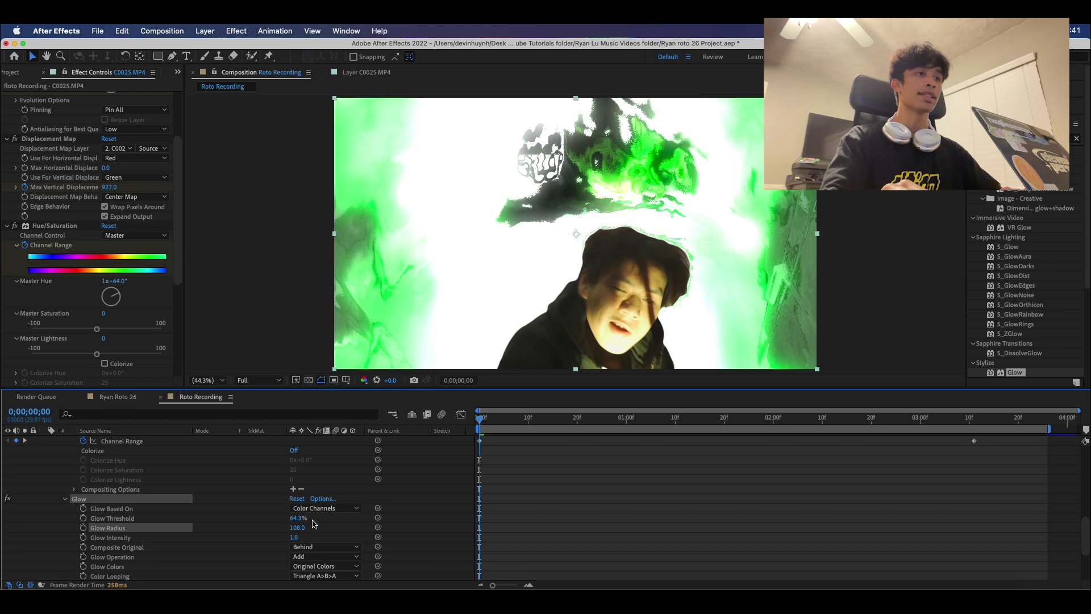
pyautogui.moveTo(297, 519); pyautogui.dragTo(305, 516)
# Preview the combined distortion, hue shift and glow, scrub through the composition and return to the first frame.
pyautogui.press('space')
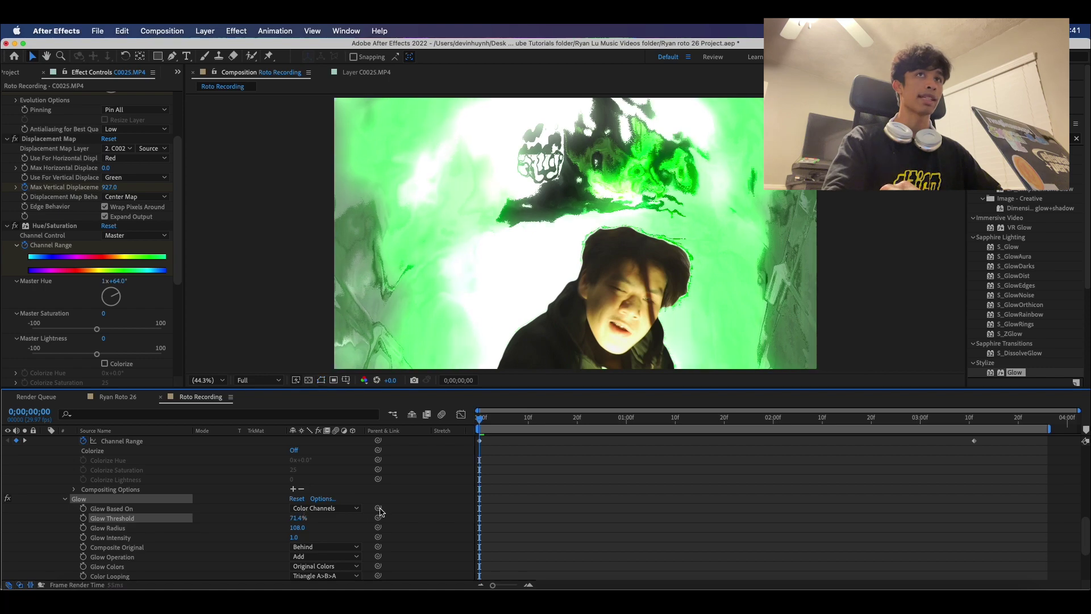
pyautogui.press('space')
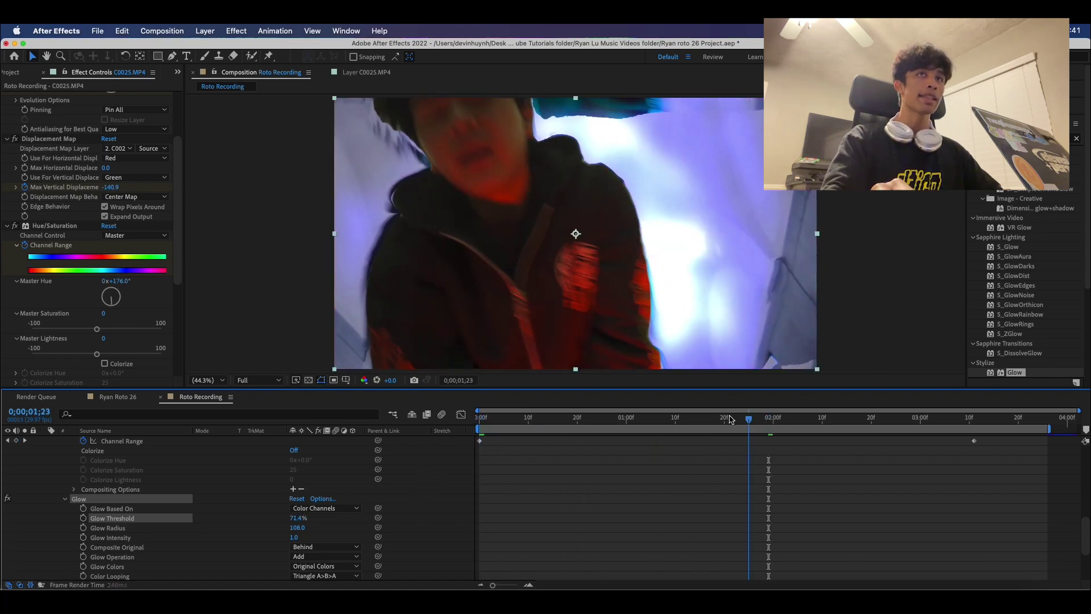
pyautogui.press('space')
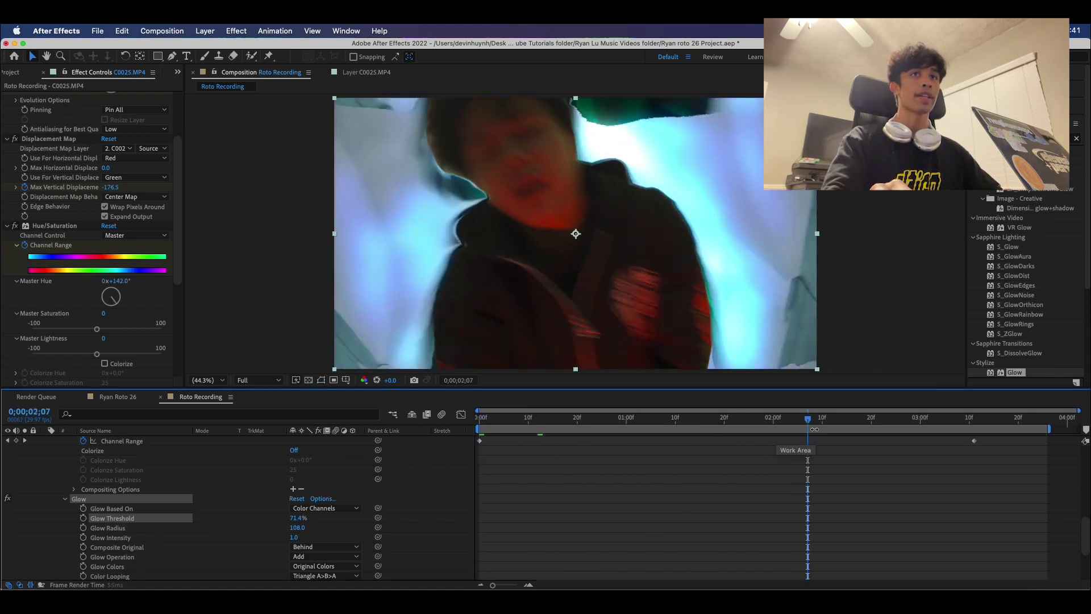
pyautogui.press('space')
pyautogui.press('space')
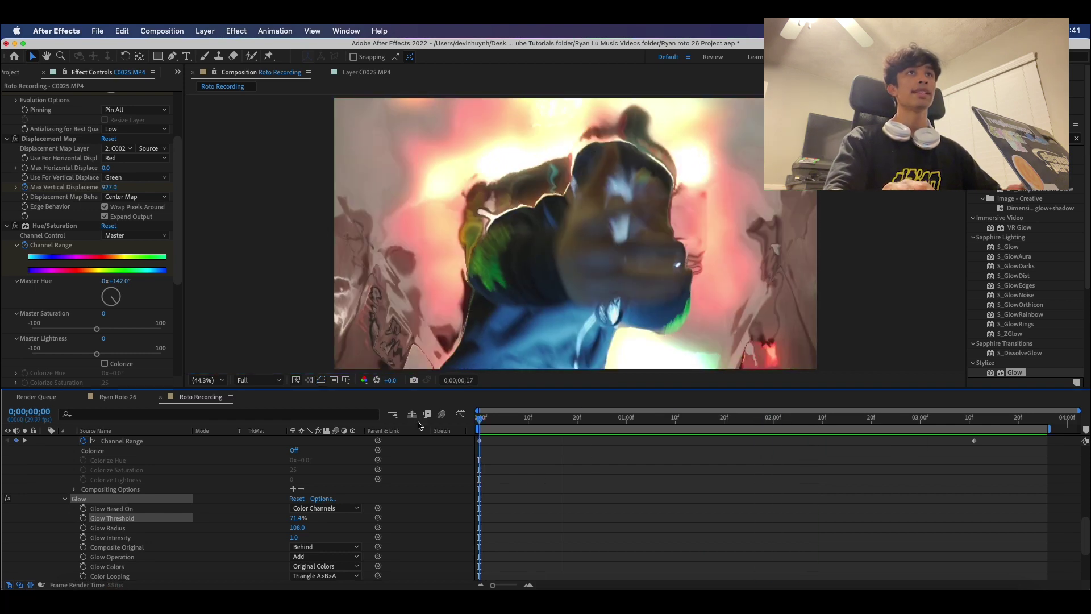
pyautogui.click(880, 423)
pyautogui.moveTo(880, 425); pyautogui.dragTo(253, 453)
# Collapse the background layer's effects in the timeline.
pyautogui.scroll(3, 254, 453)
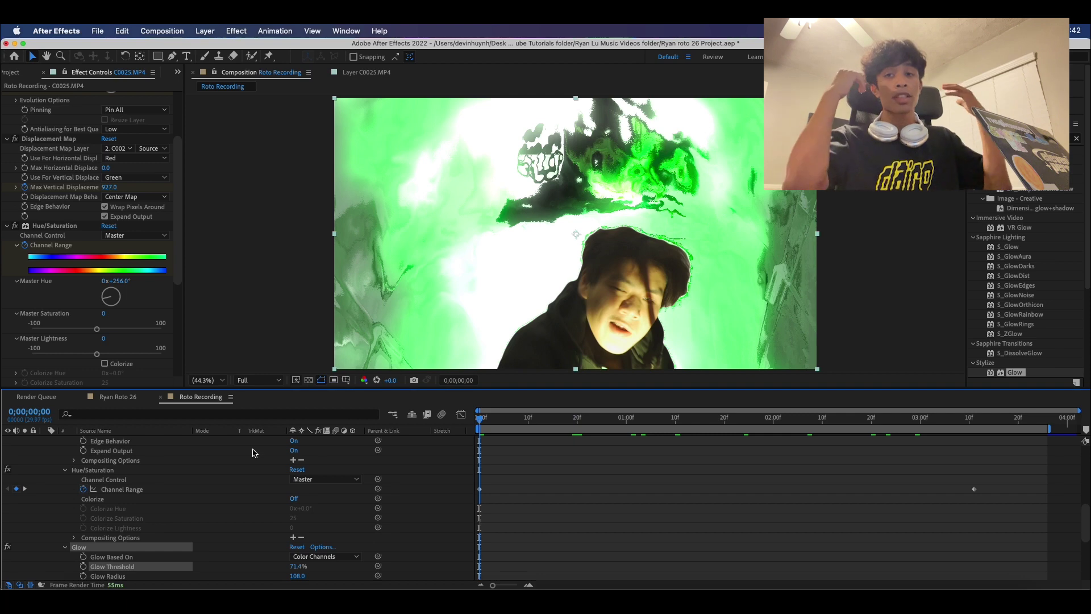
pyautogui.scroll(10, 181, 514)
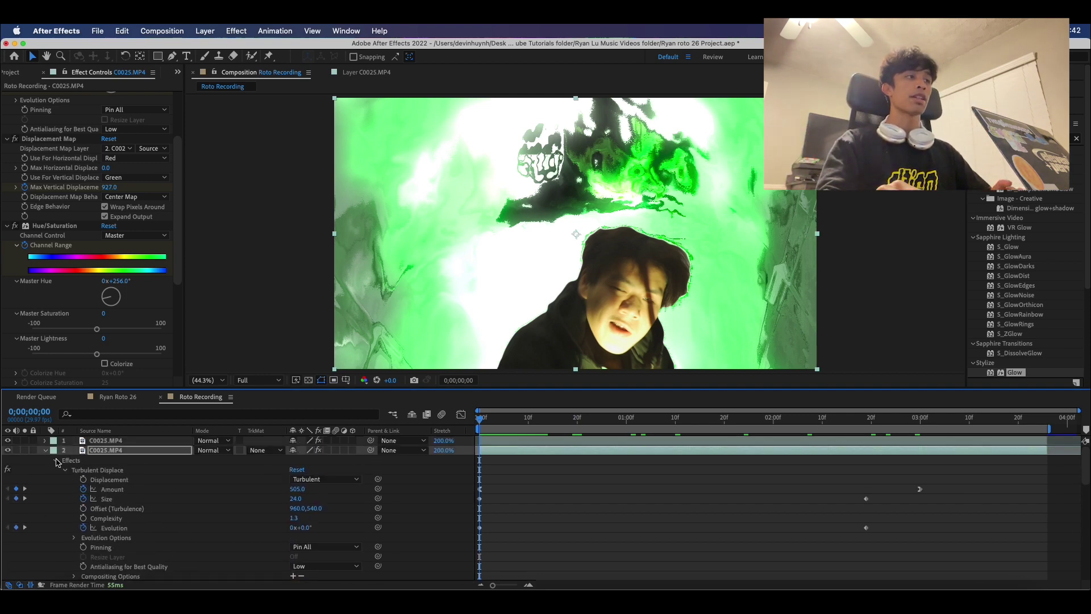
pyautogui.click(56, 461)
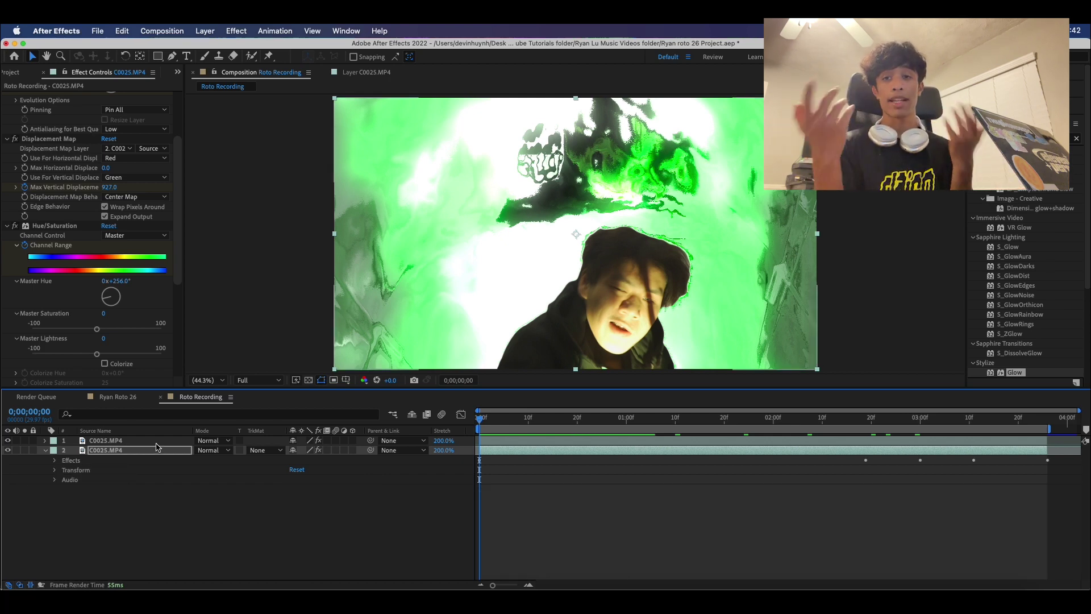
# Hide the rotoscoped performer layer and preview the affected background layer on its own.
pyautogui.click(8, 441)
pyautogui.press('space')
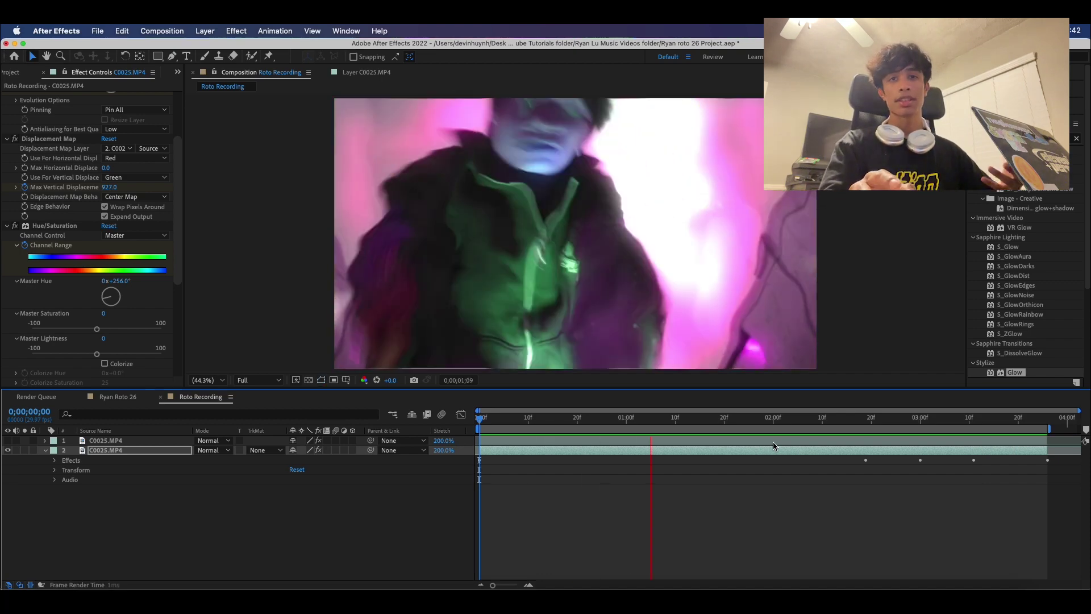
pyautogui.press('space')
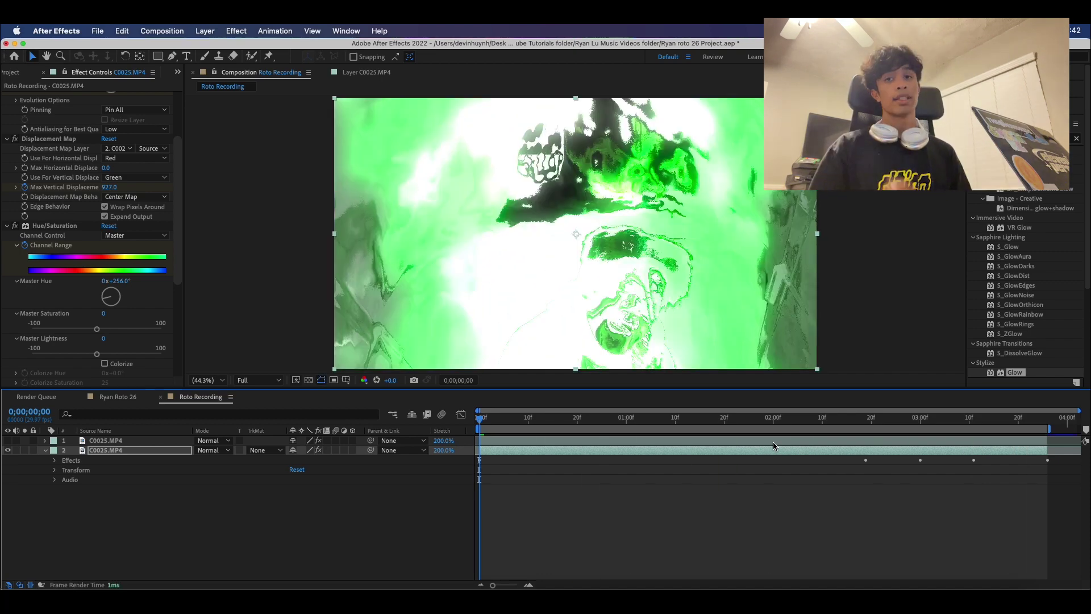